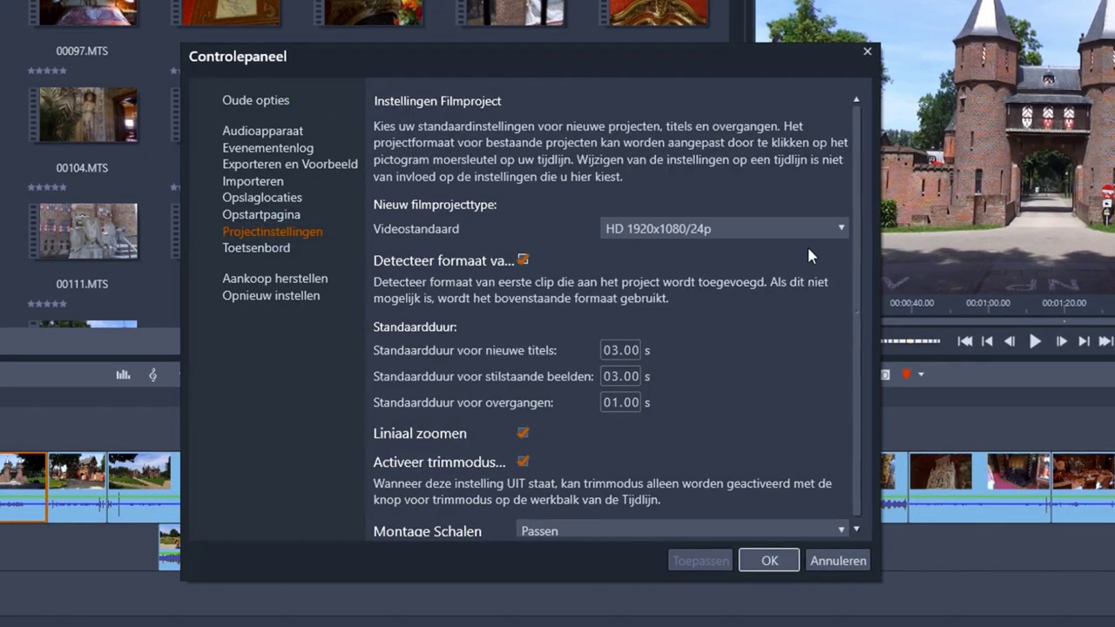
Set the default video standard for new film projects to HD 1920x1080/24p and confirm the settings
click(842, 229)
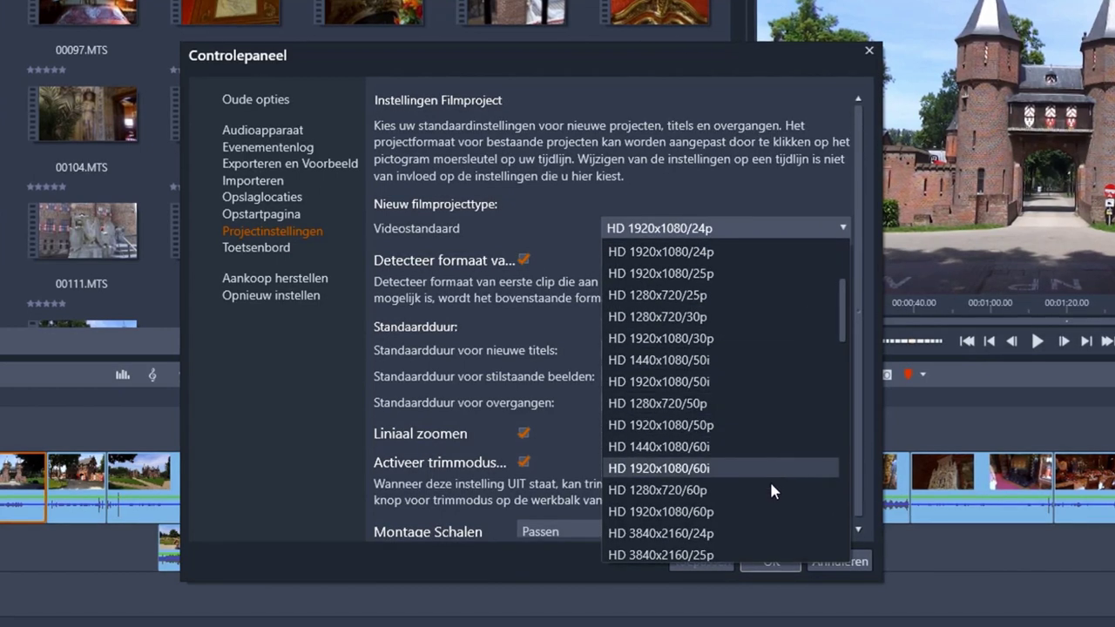
scroll(764, 497, down, 2)
scroll(765, 496, down, 1)
scroll(765, 497, up, 6)
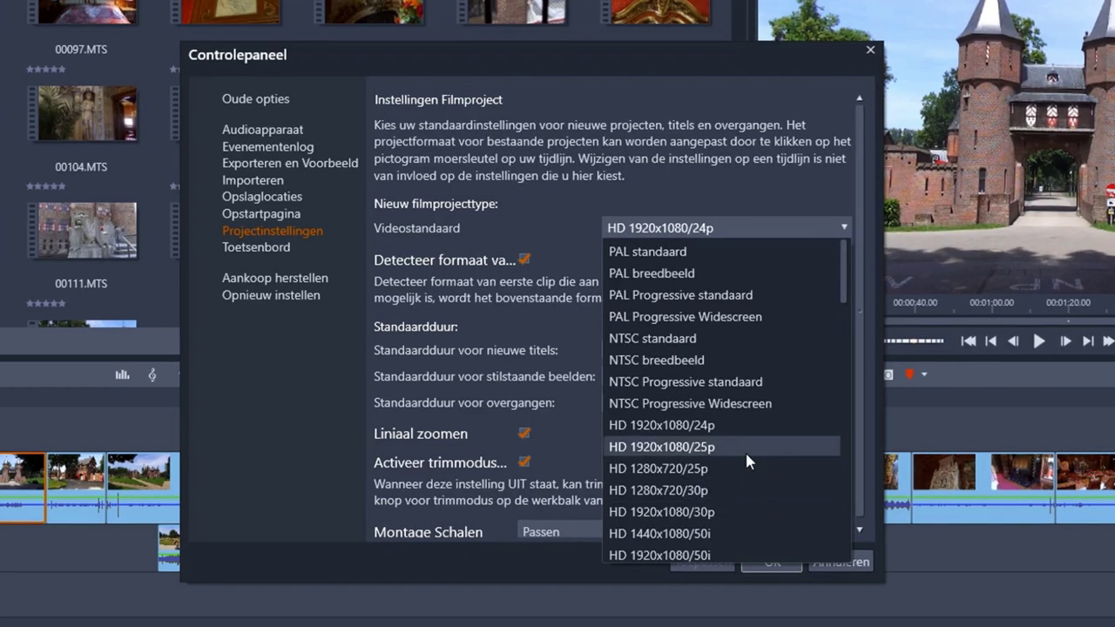
click(720, 425)
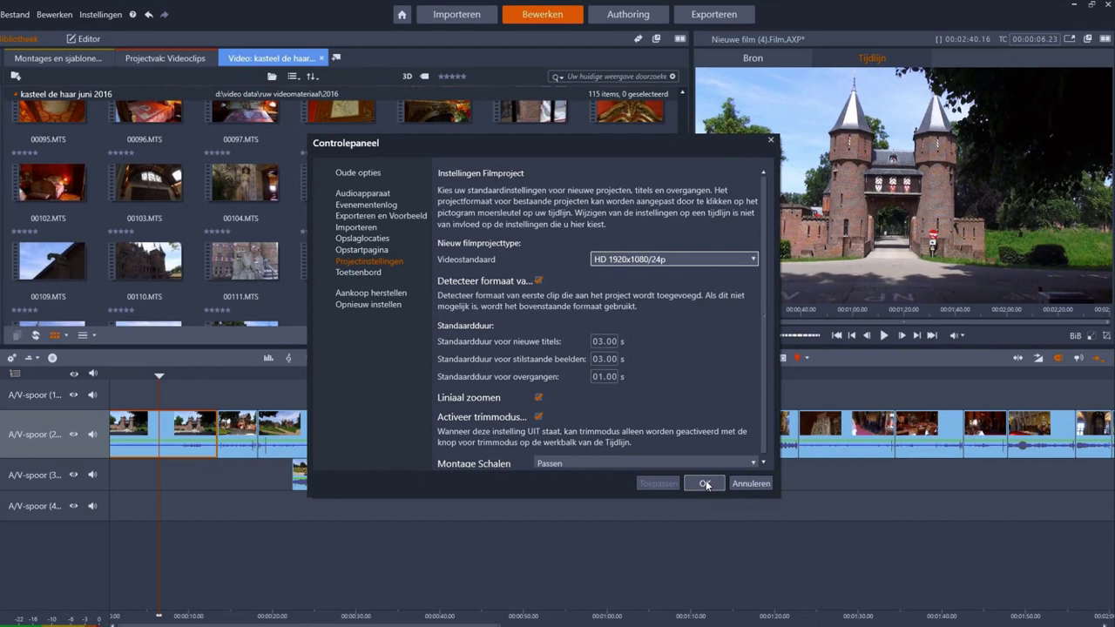
click(705, 481)
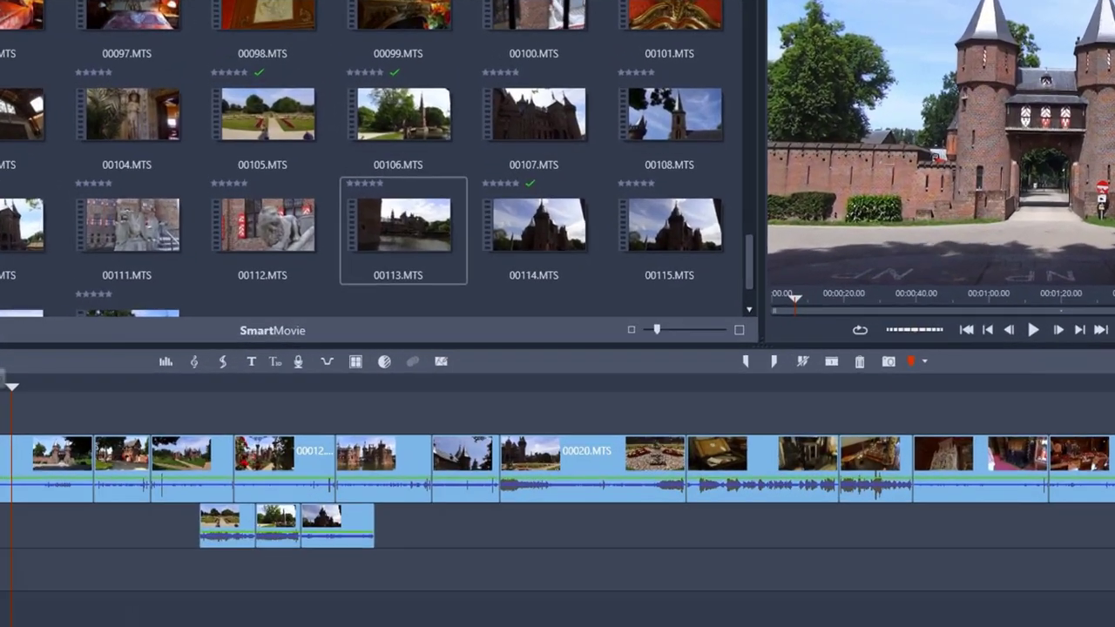
Review the current timeline's aspect ratio and imaging options, and set its size to HD 1920x1080
click(53, 359)
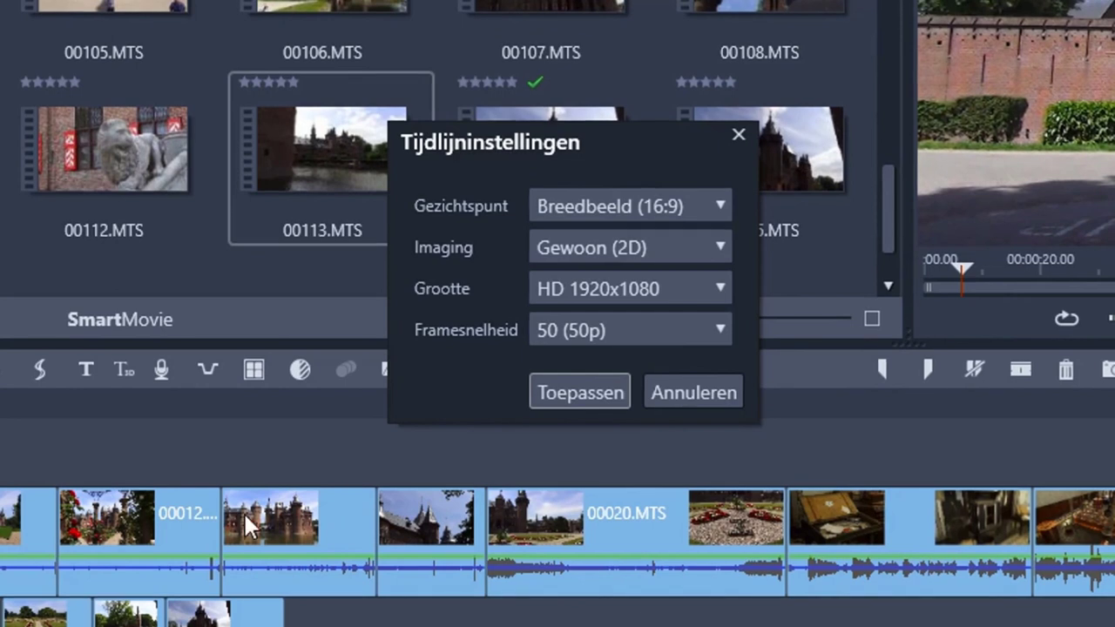
click(715, 208)
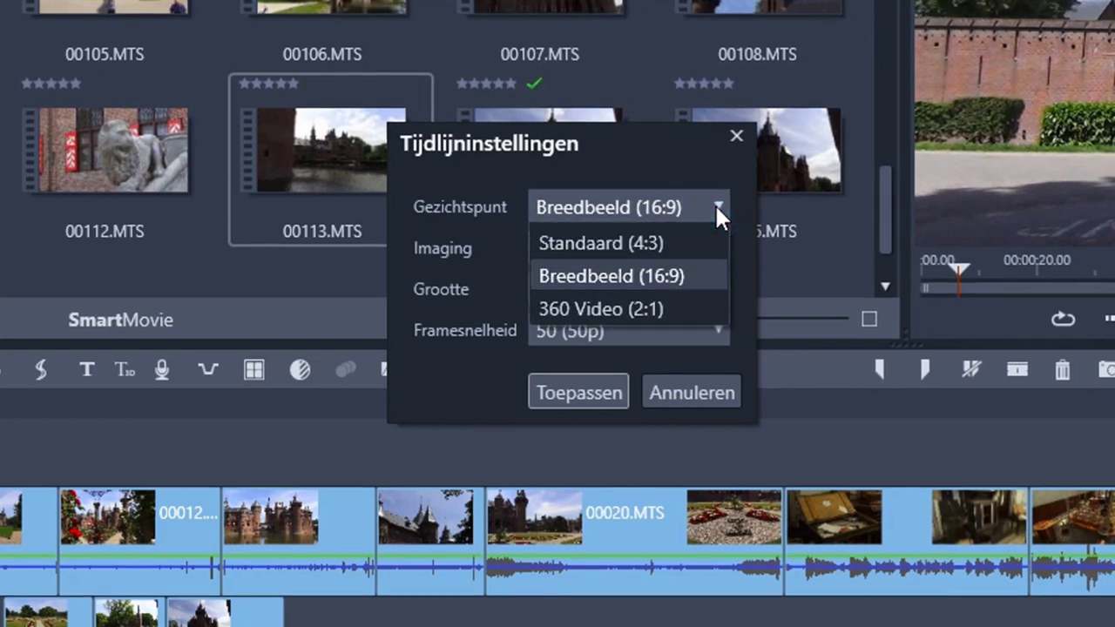
click(715, 205)
click(722, 248)
click(722, 248)
click(710, 288)
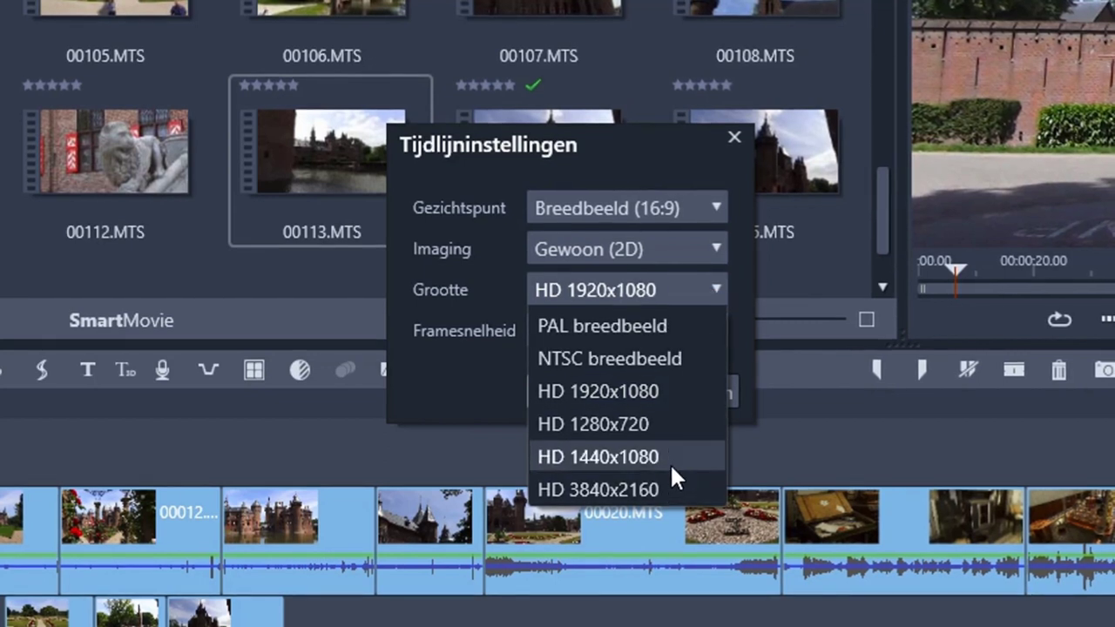
click(658, 390)
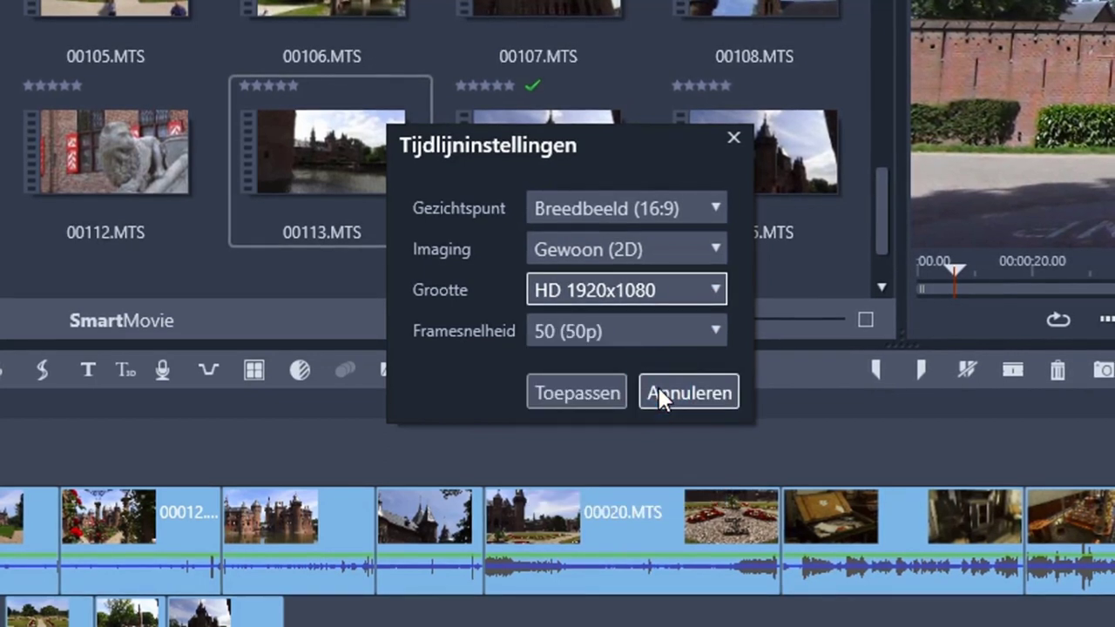
Set the timeline's frame rate to 24 (24p) and apply the timeline settings
click(710, 332)
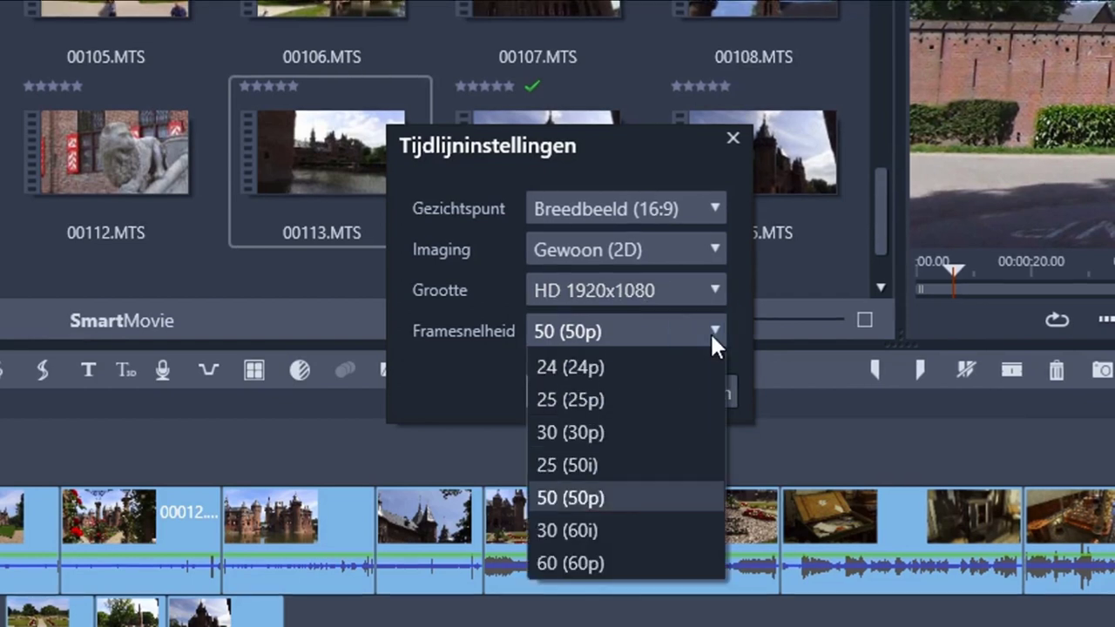
click(682, 365)
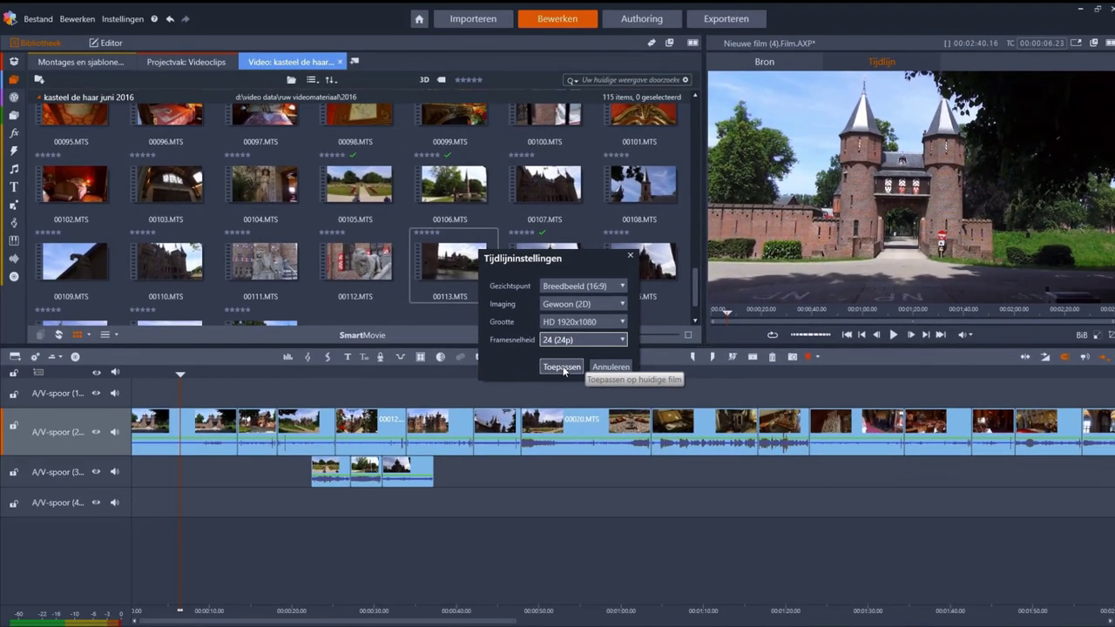
click(562, 367)
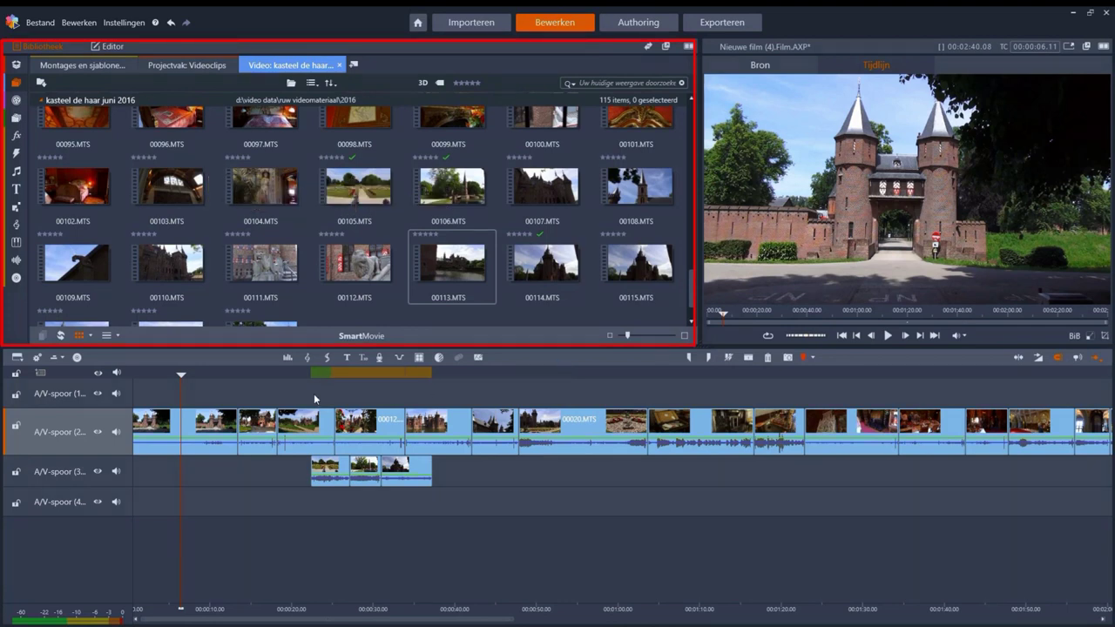
Select the first clip on the second A/V track, view its properties in the Editor, and return to the library
click(213, 427)
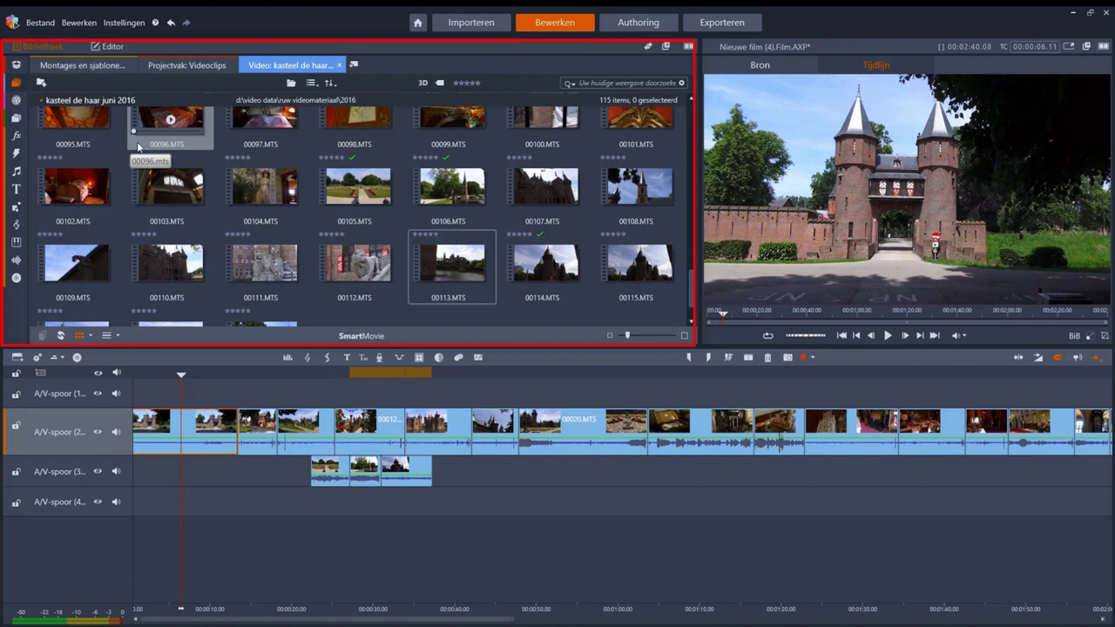
click(108, 45)
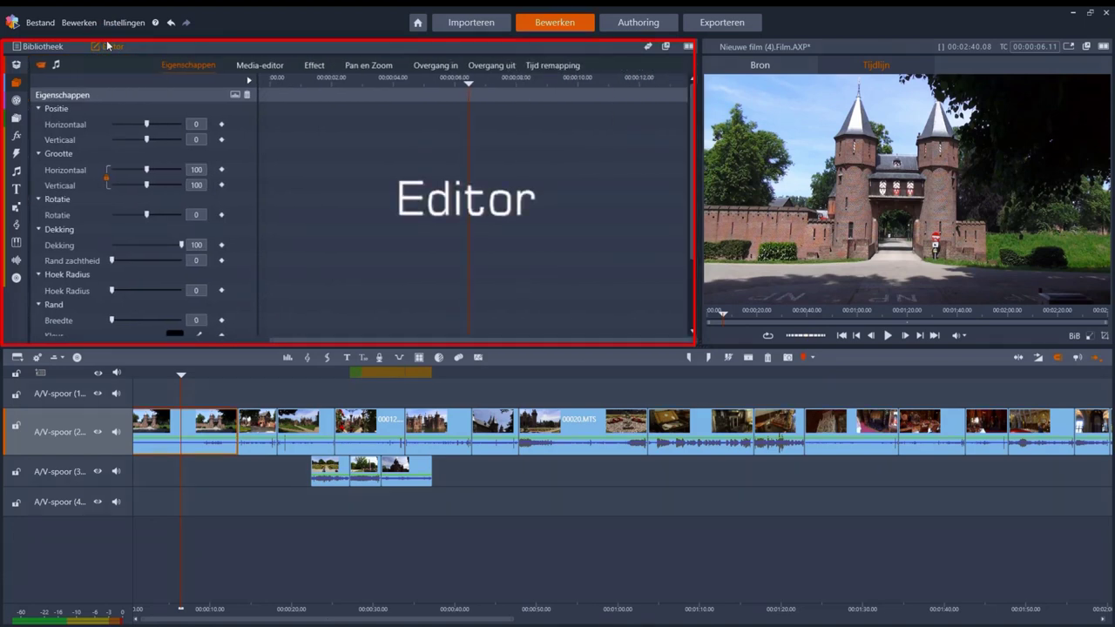
click(53, 45)
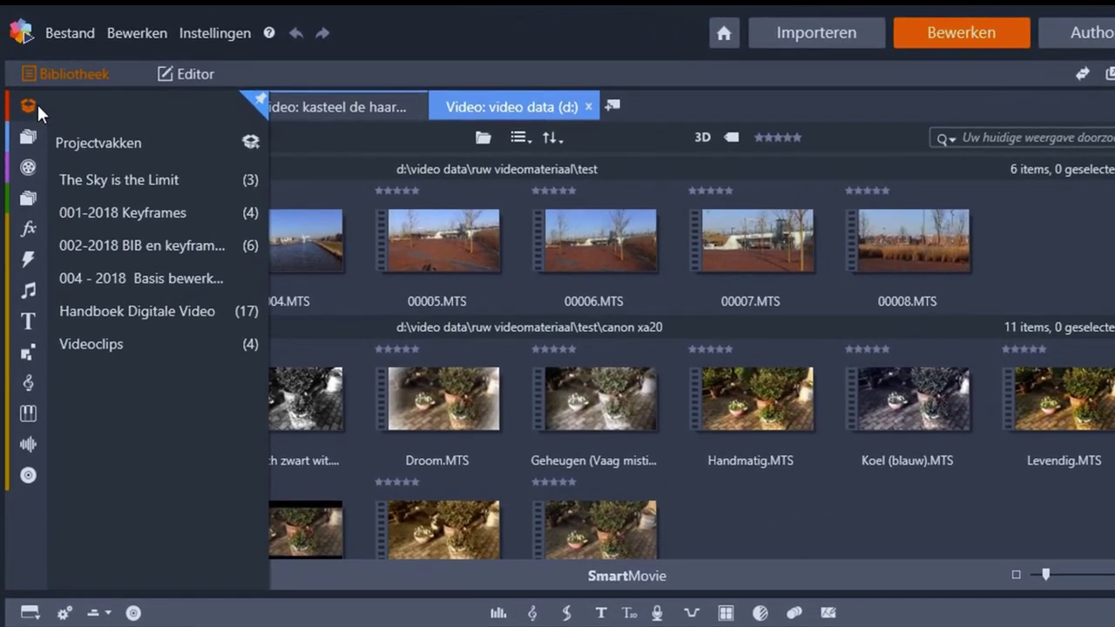
Look through the library's categories, including the media, collections, transitions, and montages and templates
mouse_move(26, 122)
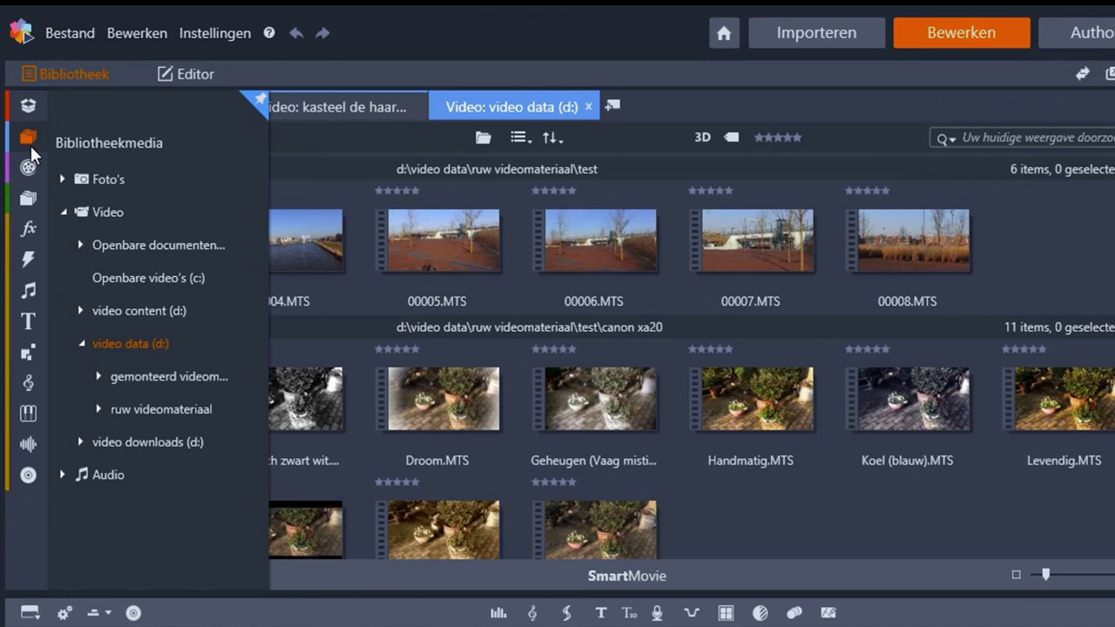
mouse_move(29, 173)
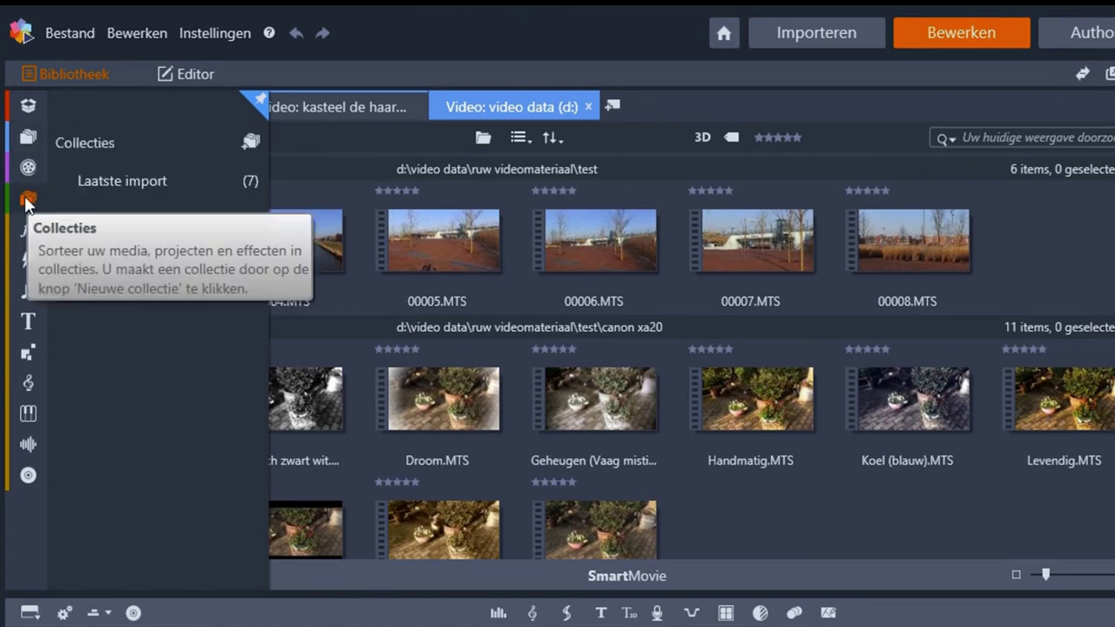
mouse_move(40, 232)
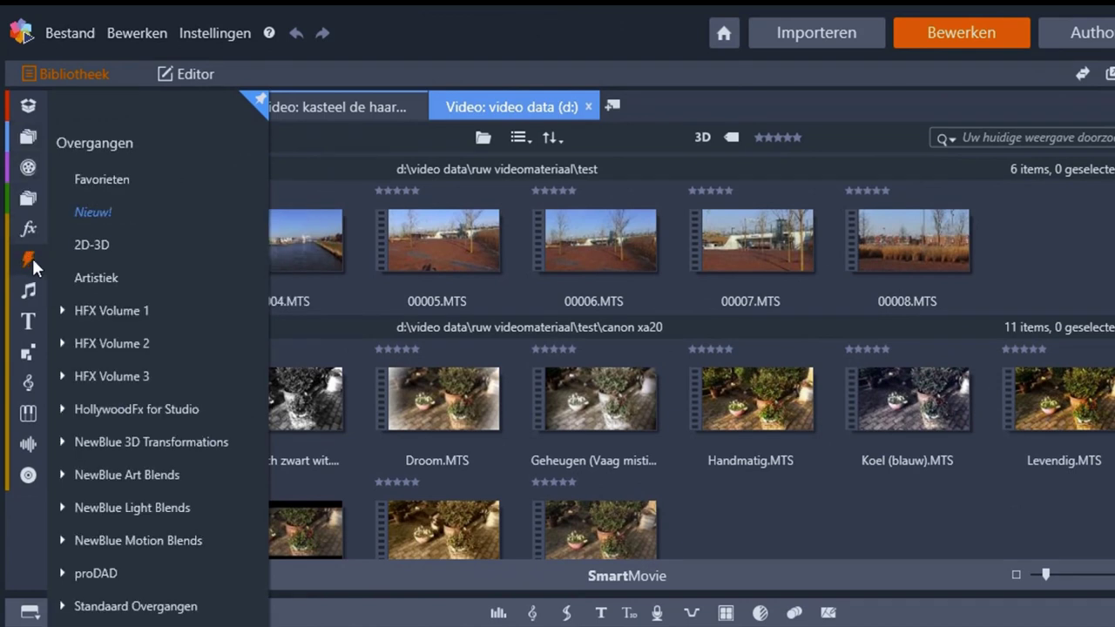
mouse_move(21, 328)
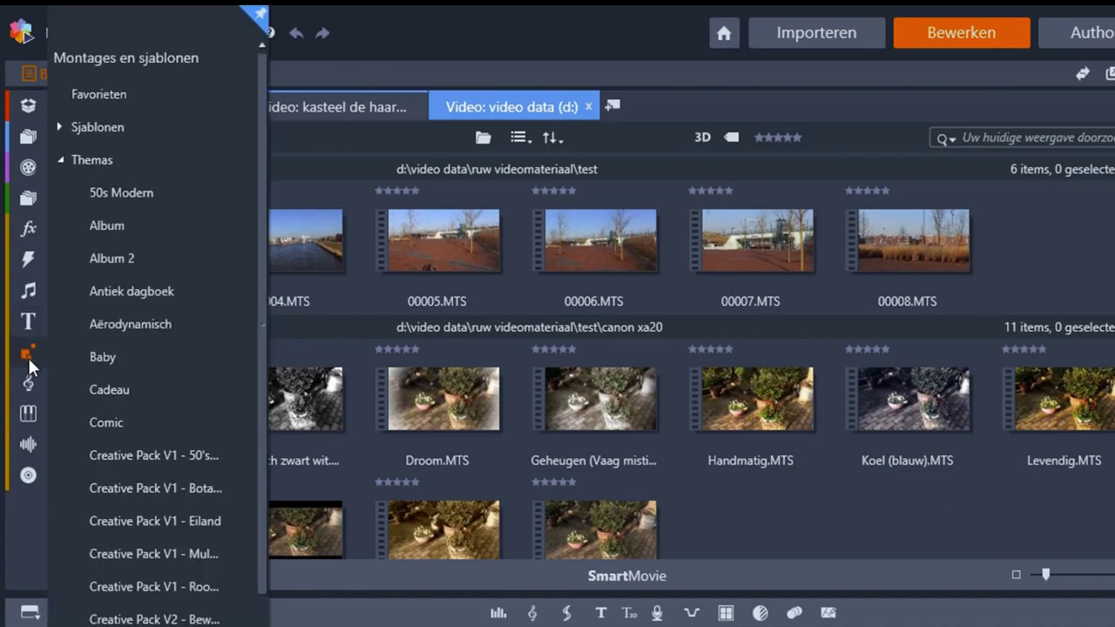
mouse_move(27, 385)
mouse_move(29, 477)
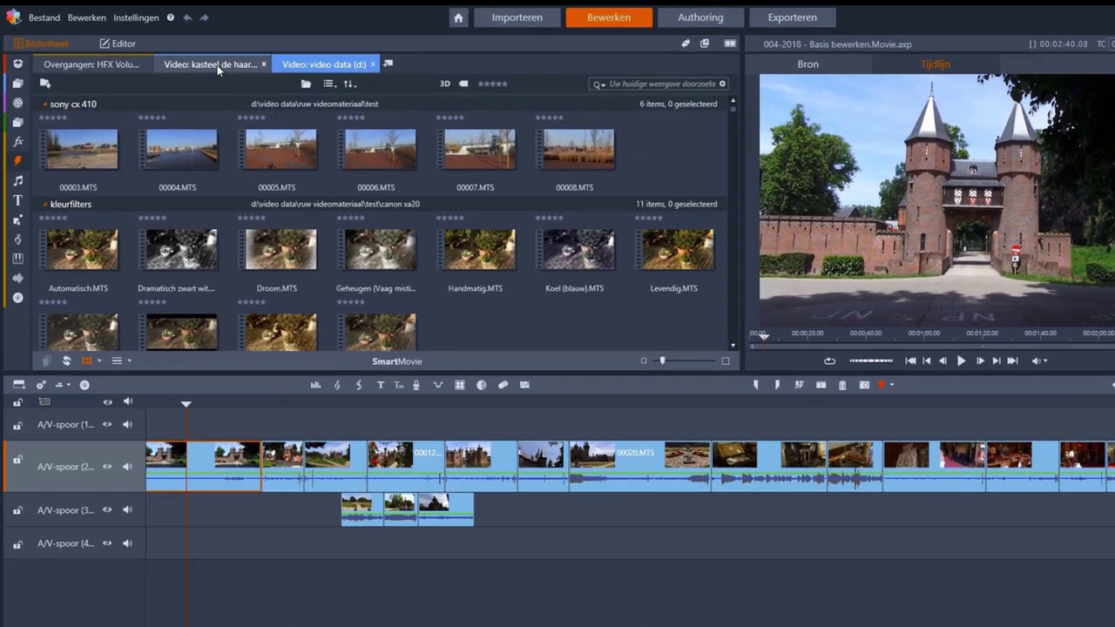
View the open library locations for the kasteel de haar videos and the HFX Volume 1 transitions
click(198, 64)
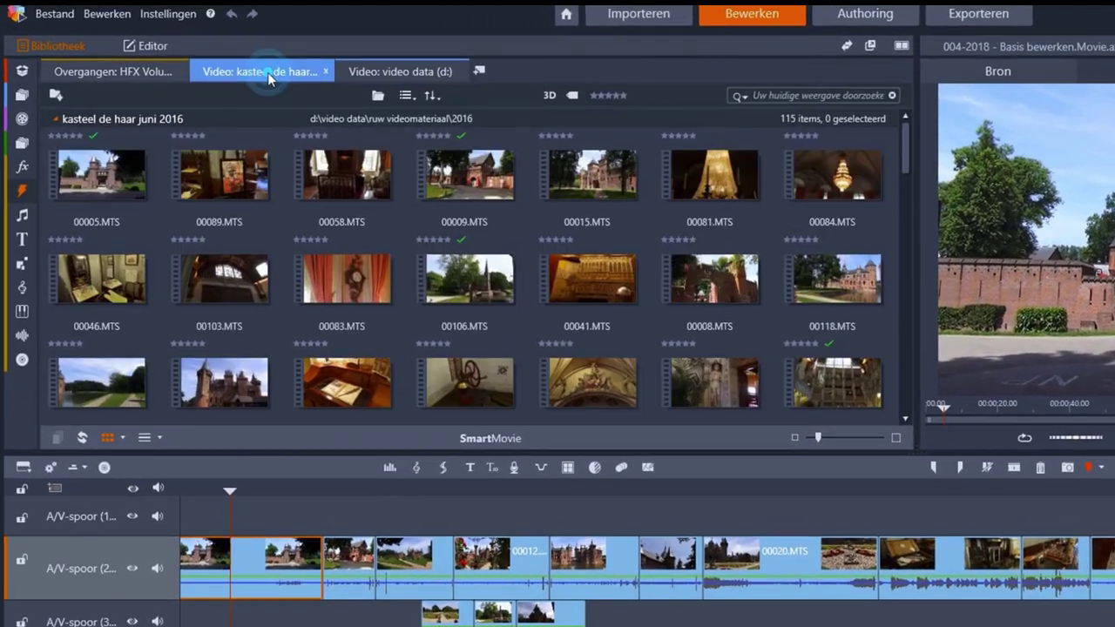
click(155, 75)
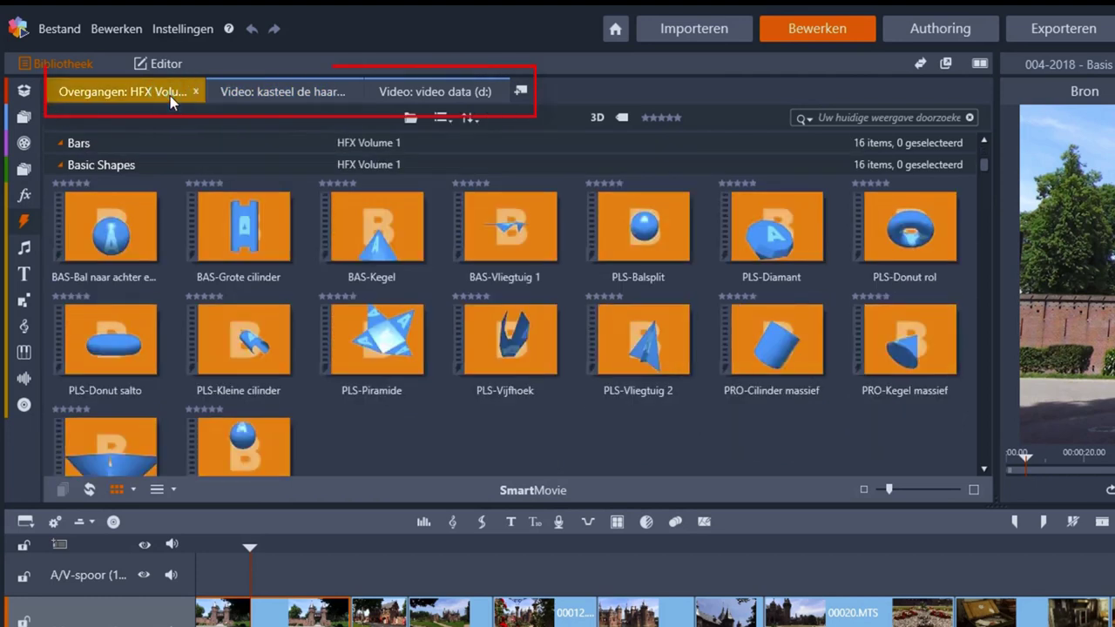
click(257, 96)
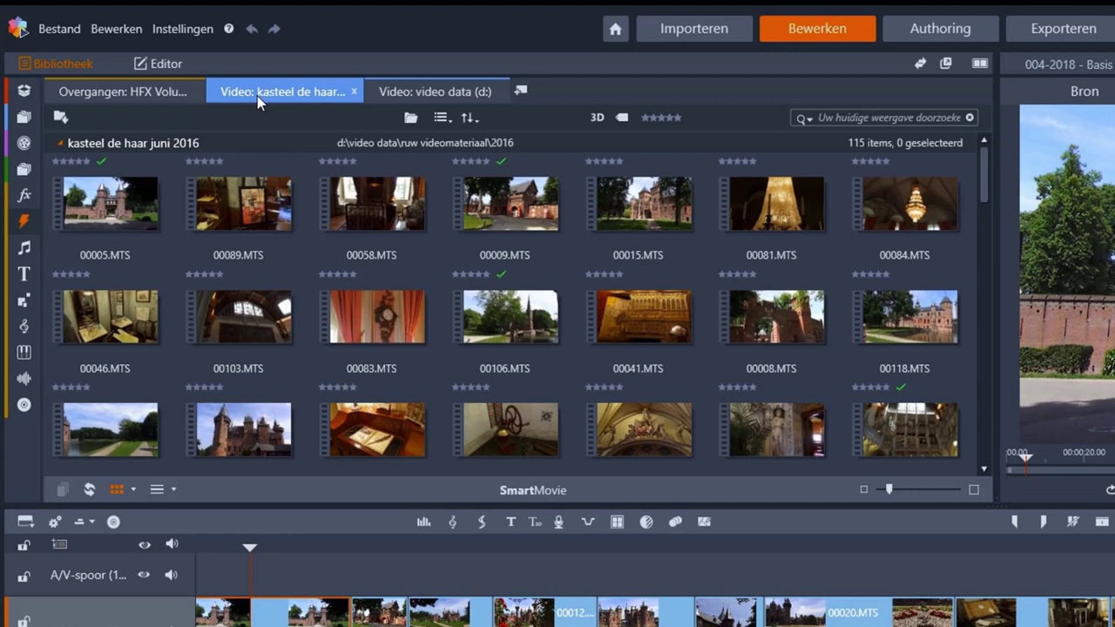
Add a new library tab and show the Artistiek effects in it
click(520, 92)
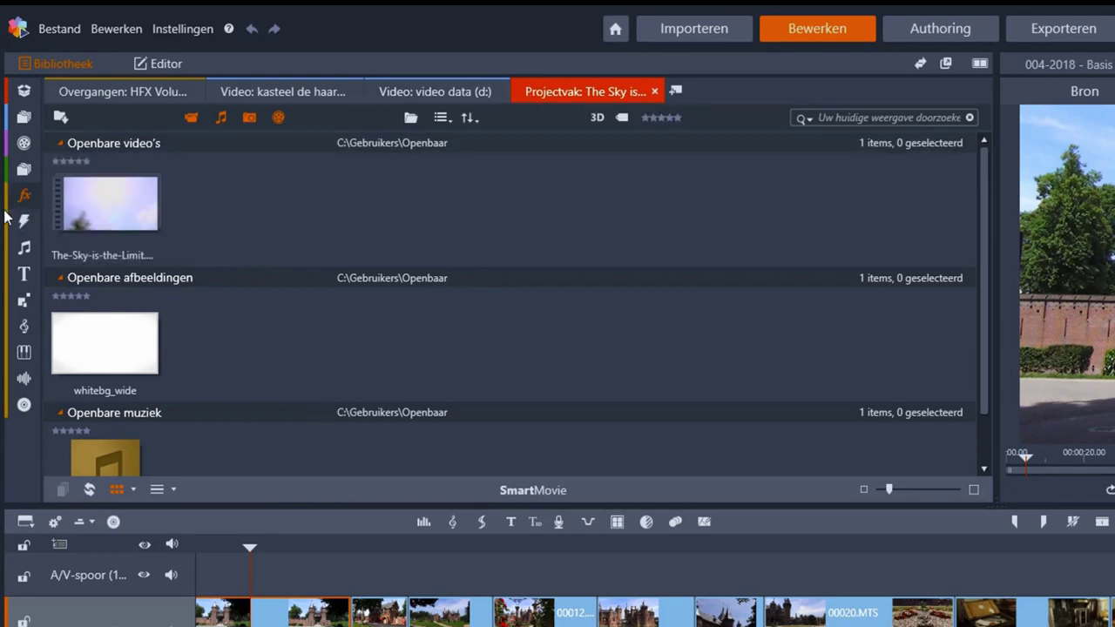
mouse_move(13, 209)
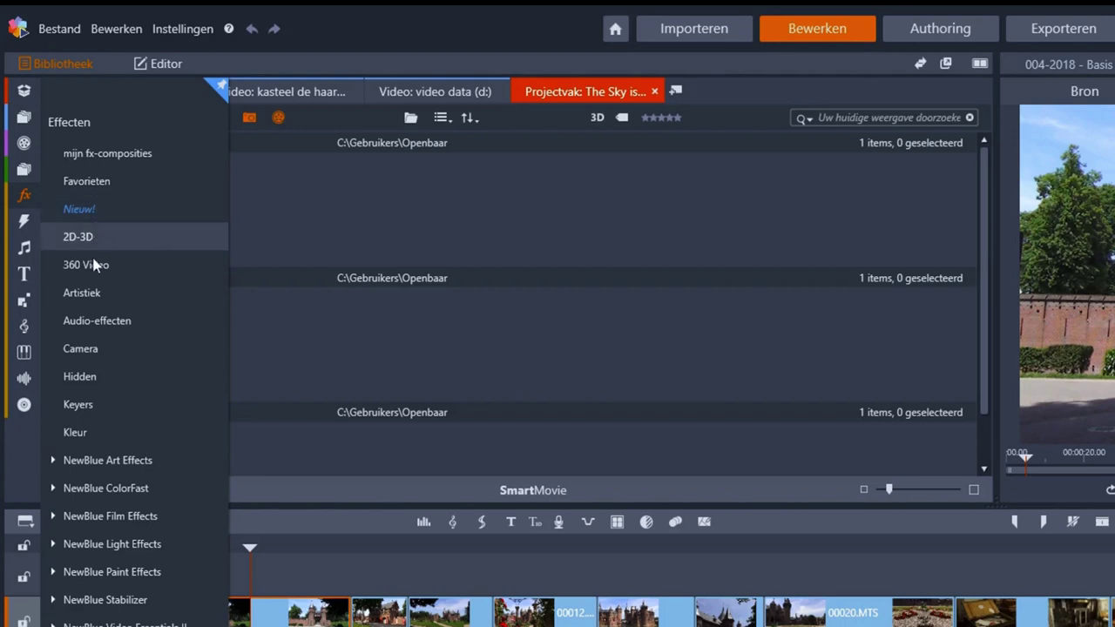
click(96, 296)
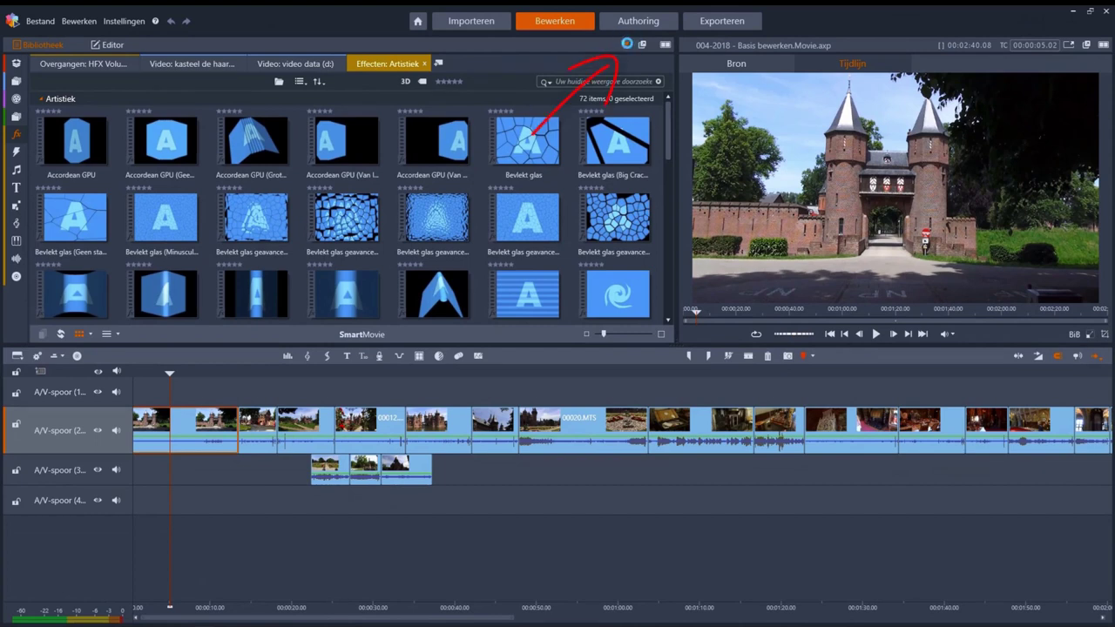
Swap the library and preview panes and restore their order, and undock, move and redock the library
click(626, 44)
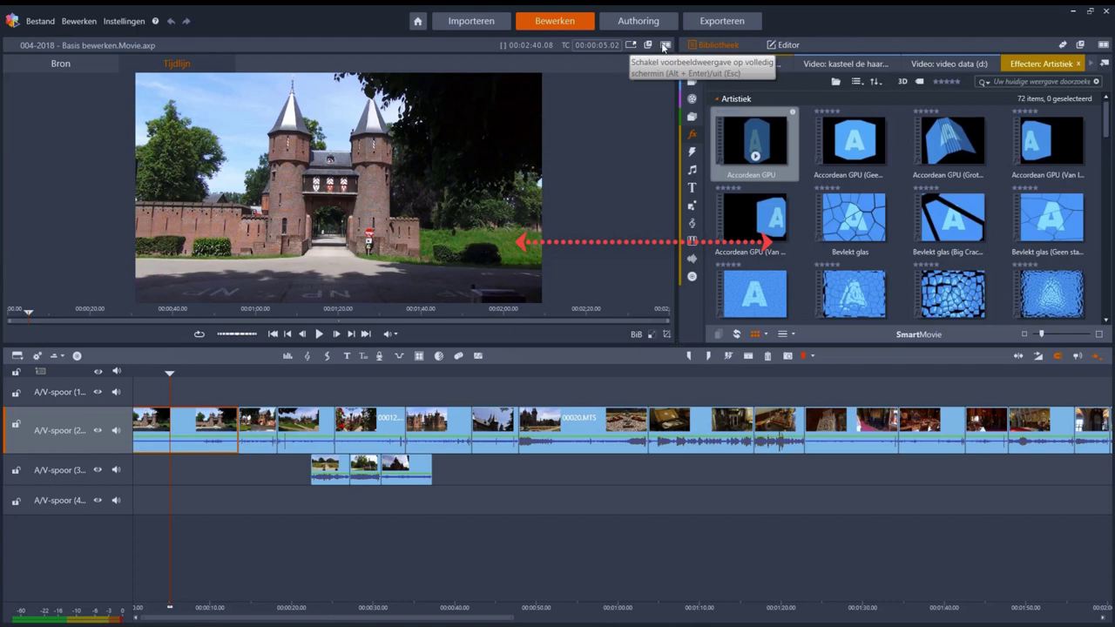
click(1064, 48)
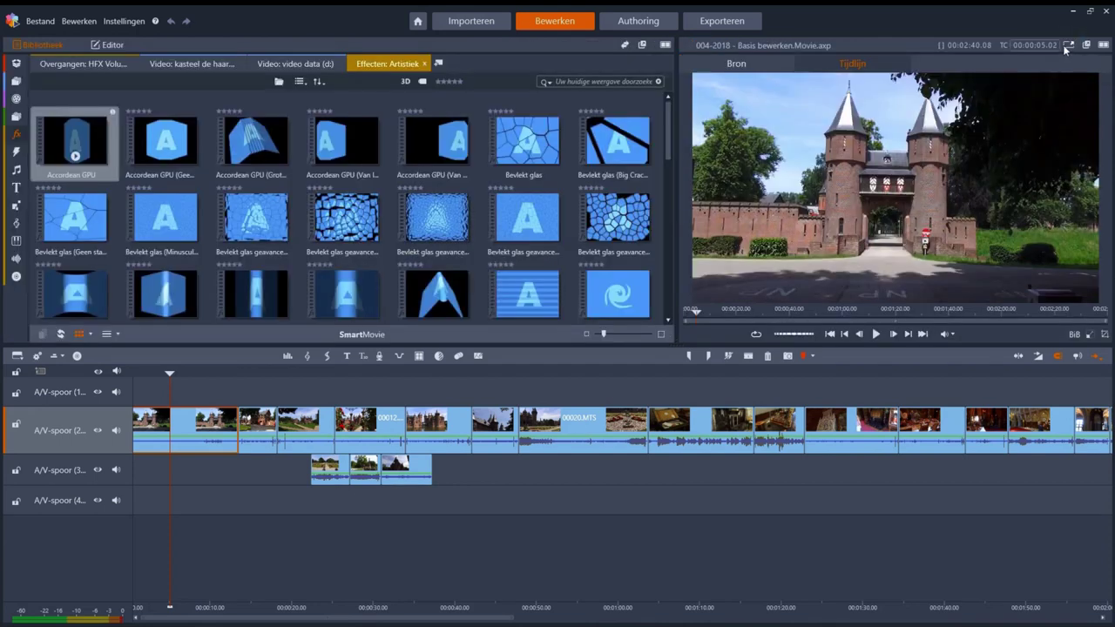
click(640, 45)
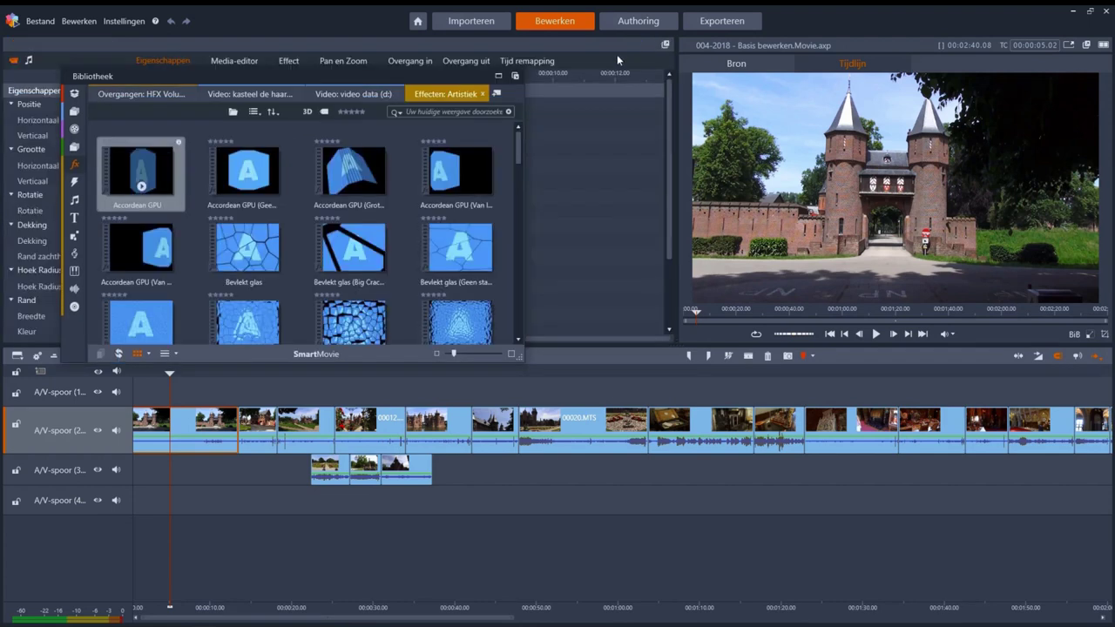
drag(280, 73, 324, 90)
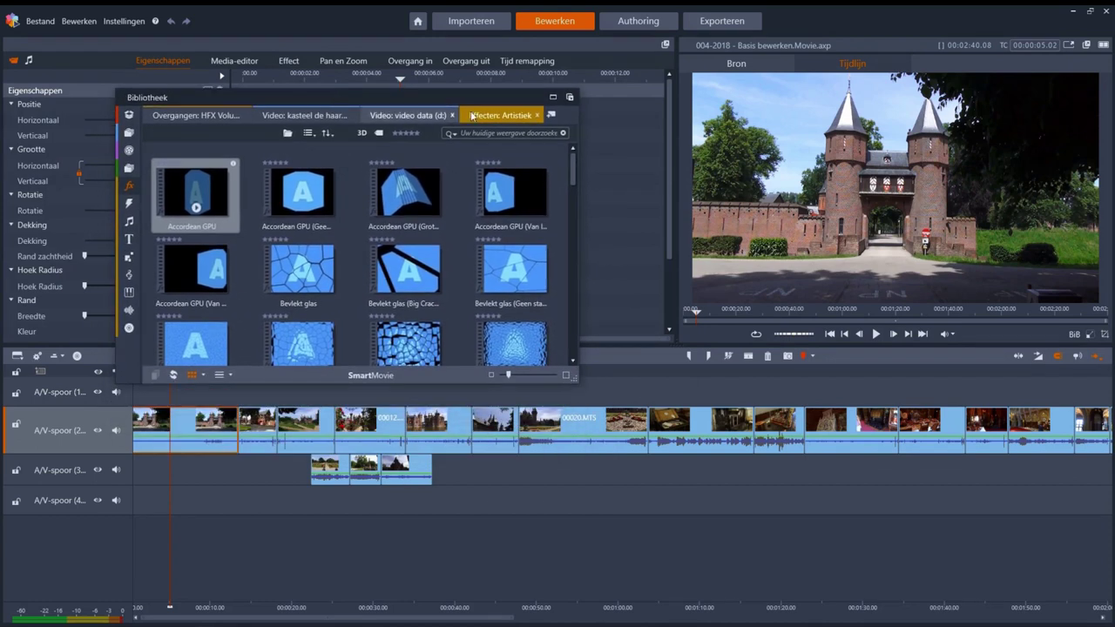
click(569, 97)
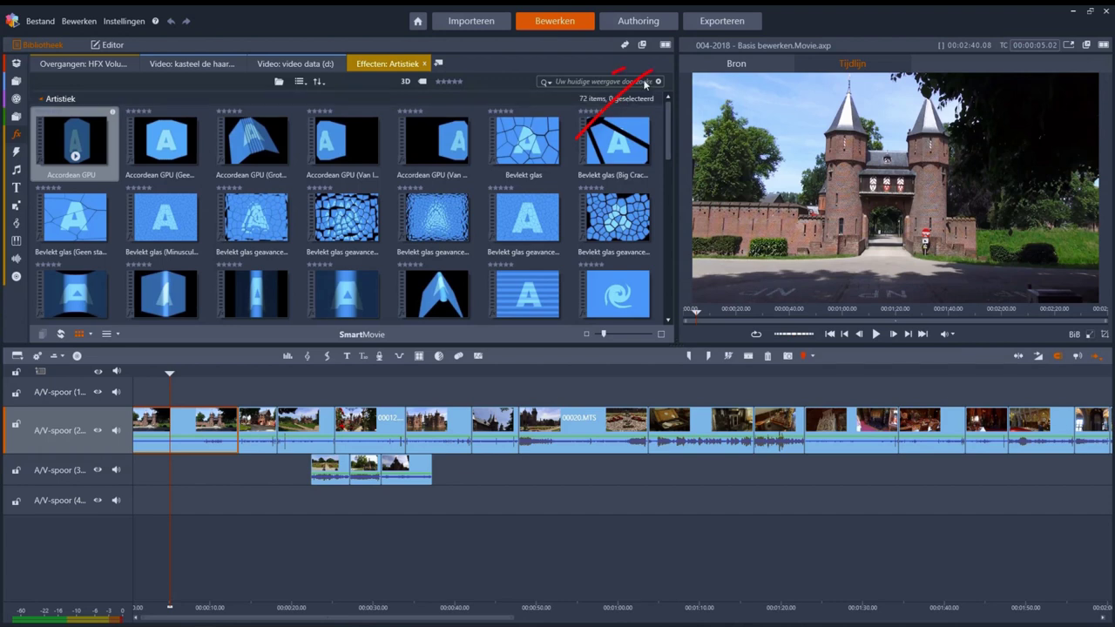
Show the library and the Editor side by side and move the Editor's playhead slightly earlier
click(666, 46)
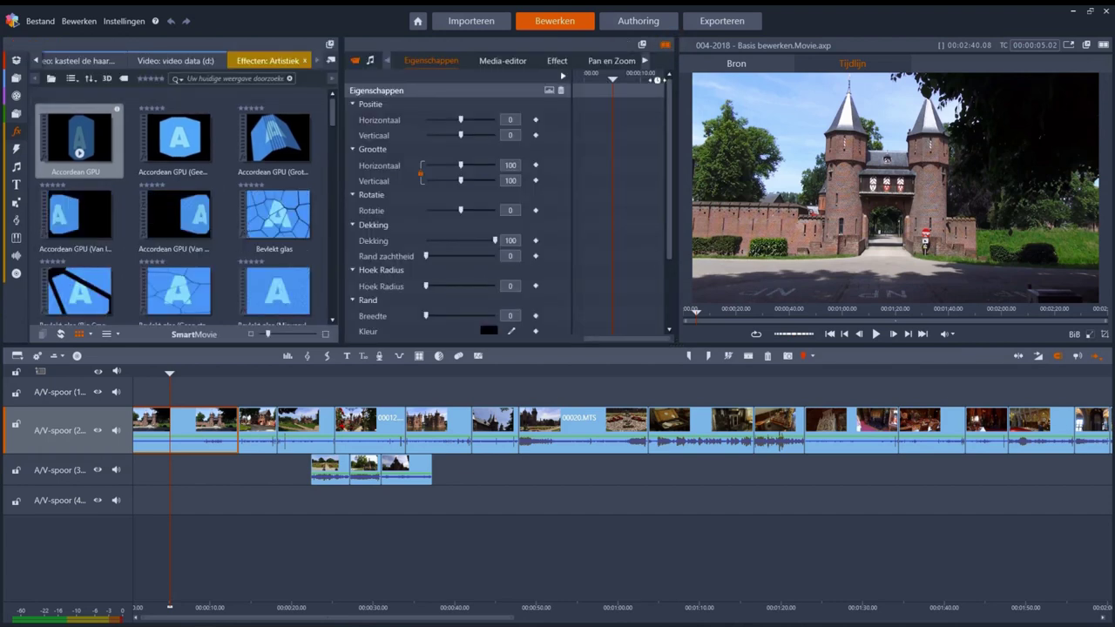
drag(617, 84, 593, 85)
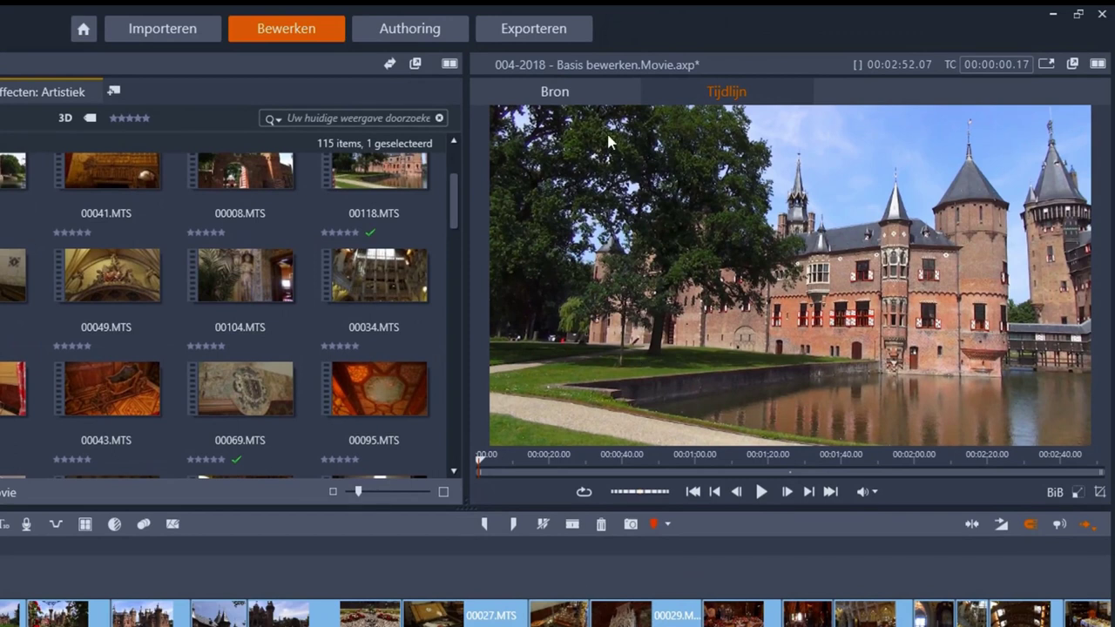
Compare the source and timeline previews, ending on the source view of clip 00055.MTS
click(581, 91)
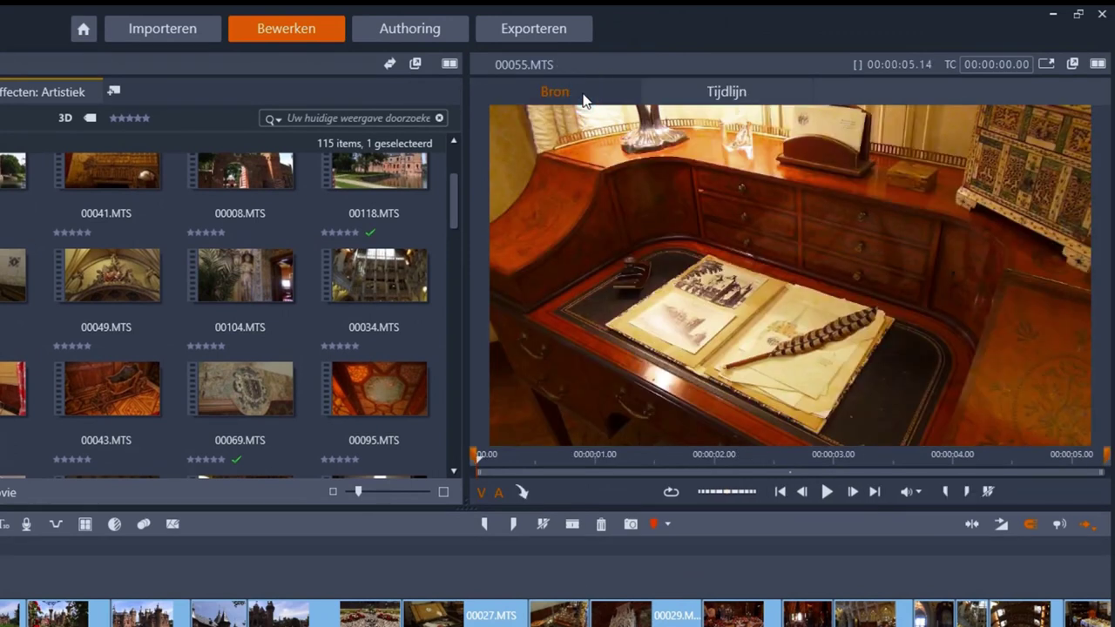
click(757, 97)
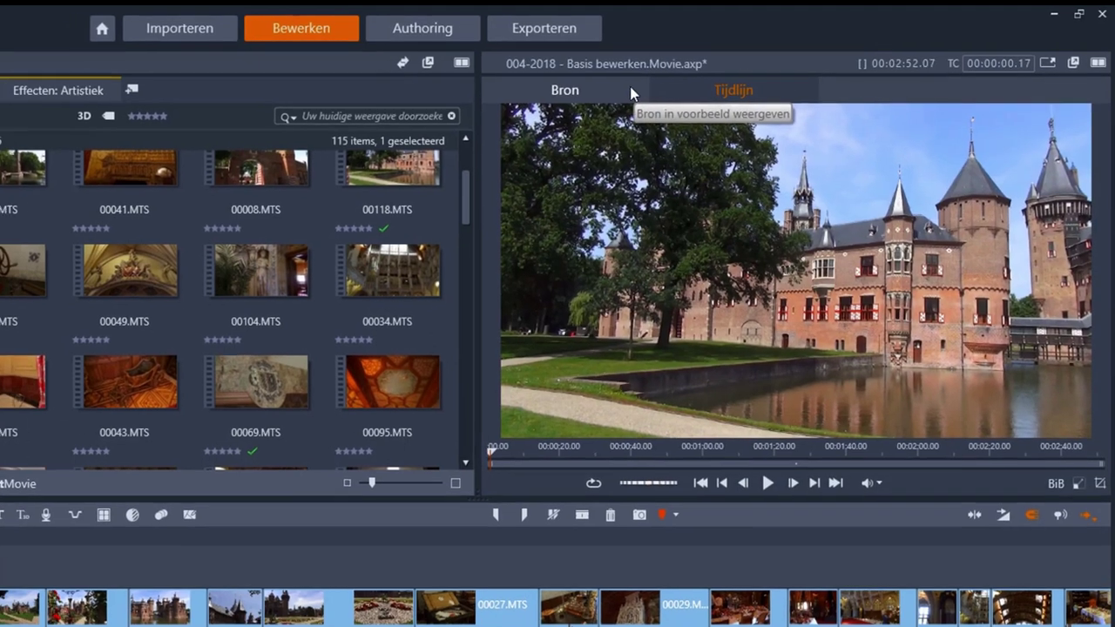
click(630, 86)
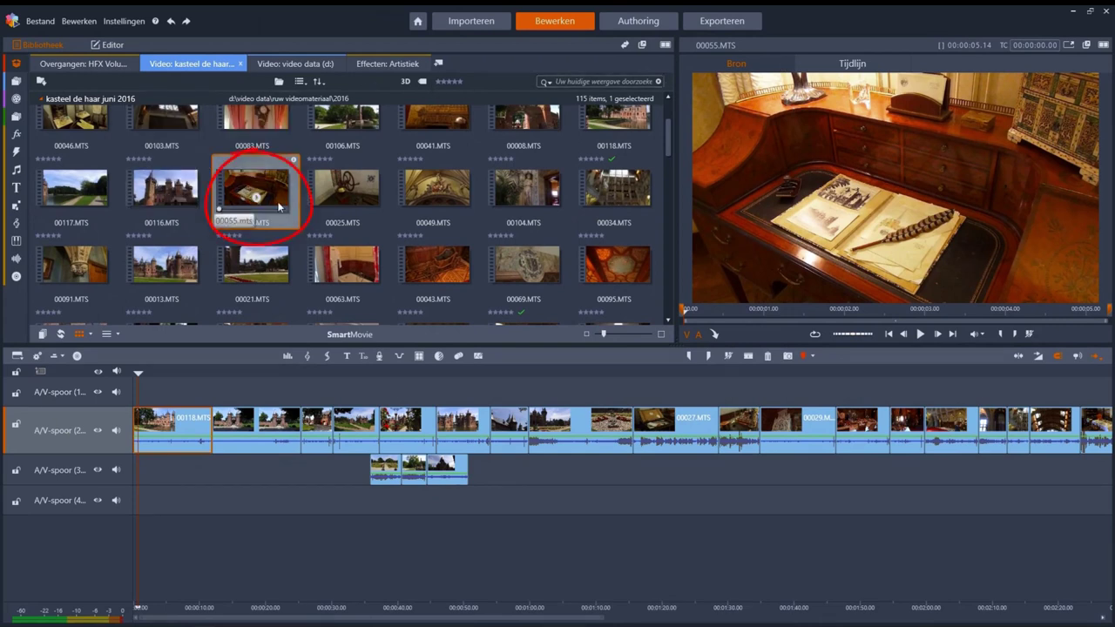
Show the timeline preview, display the source and timeline previews side by side, and return to the single preview
click(210, 352)
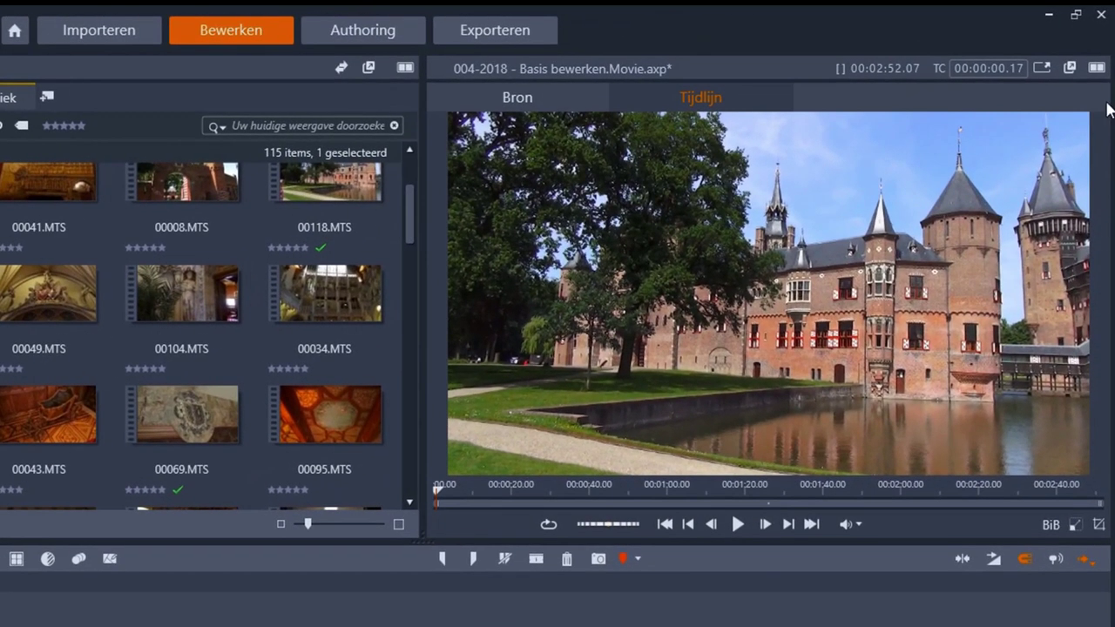
click(1098, 69)
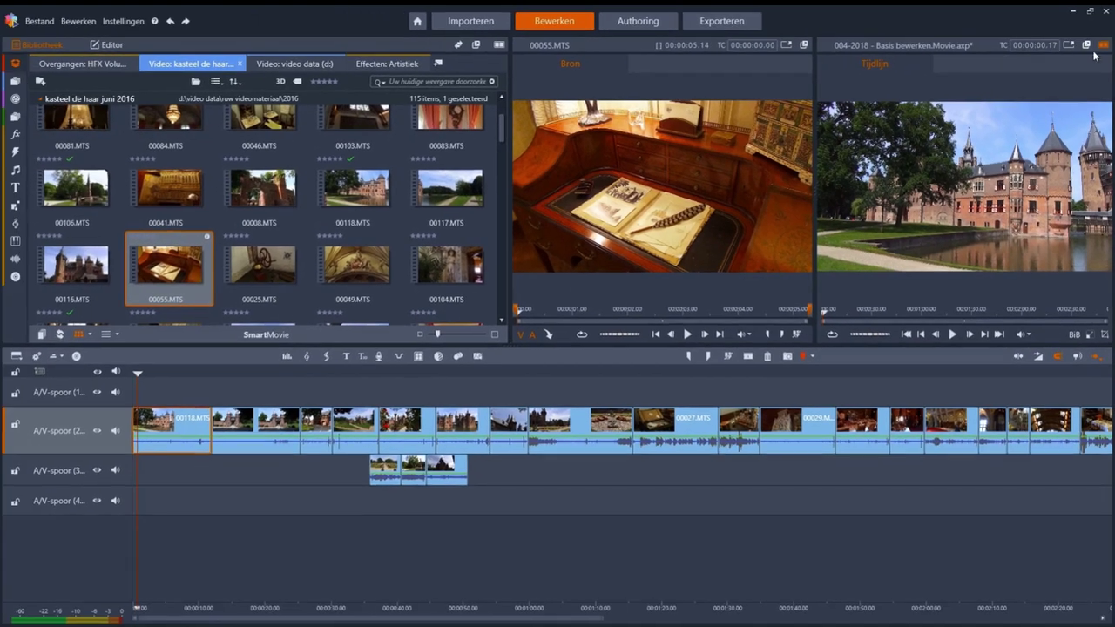
click(1102, 44)
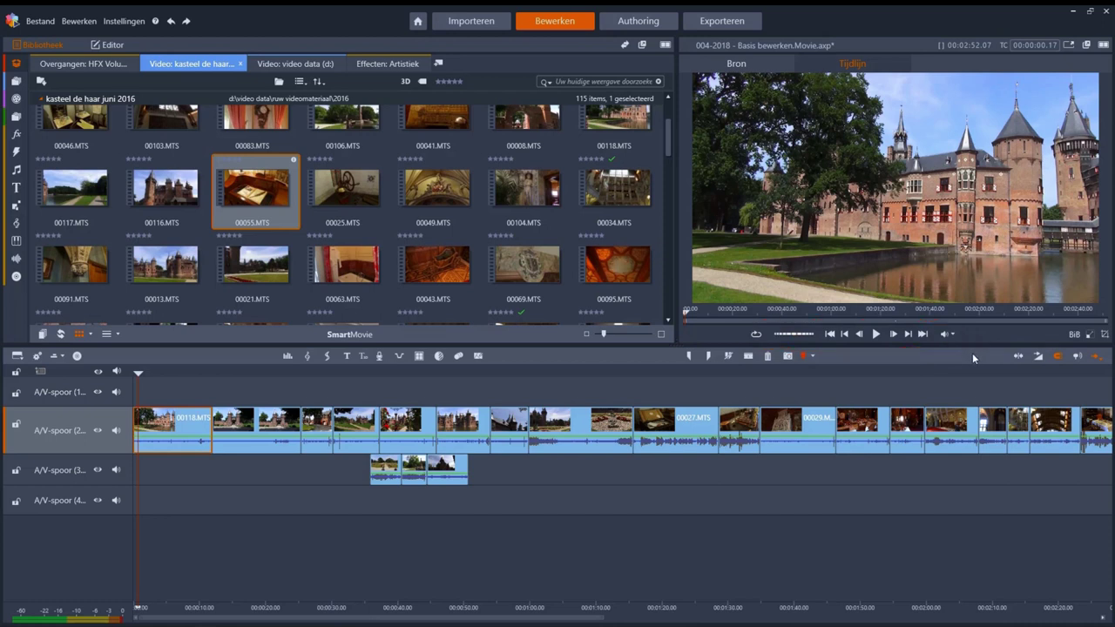
Play and pause the movie twice in the timeline preview, stopping at 00:00:06.00
click(876, 334)
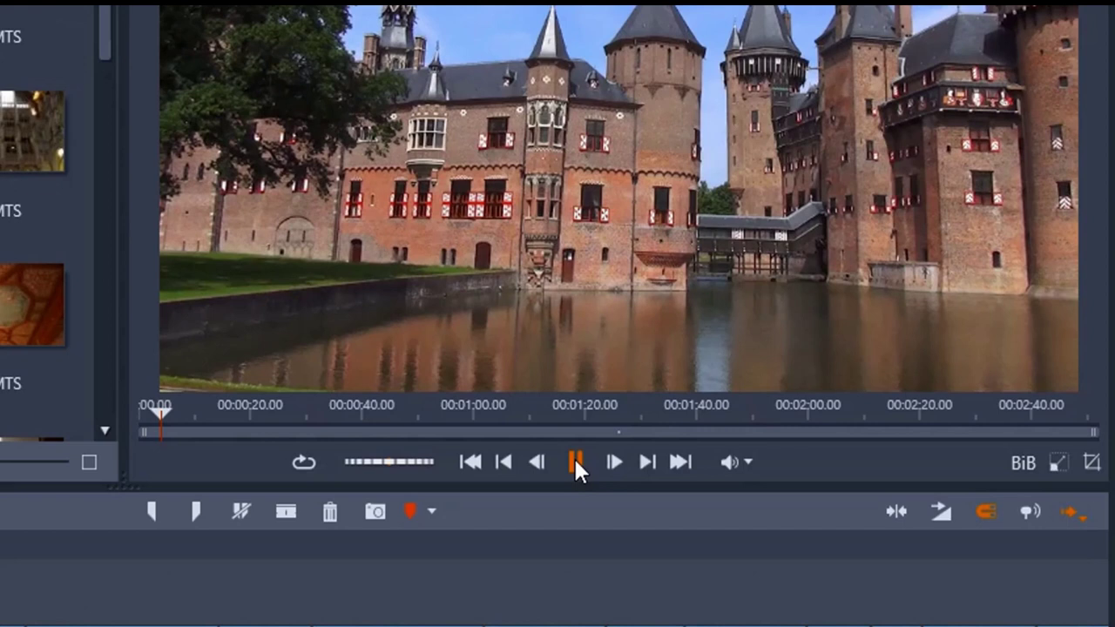
click(575, 460)
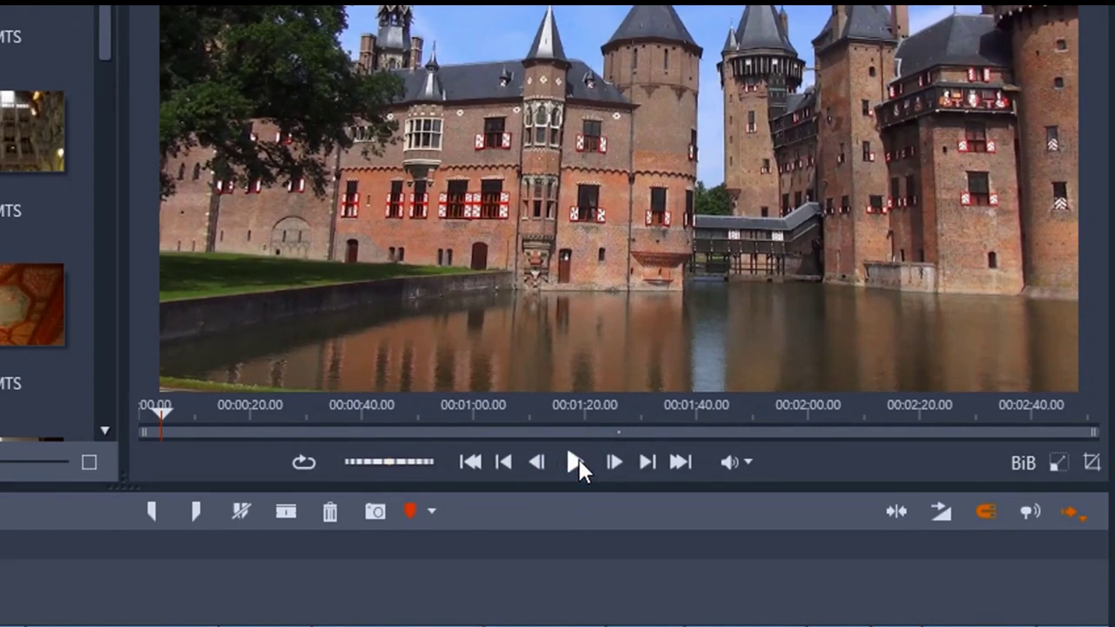
key(space)
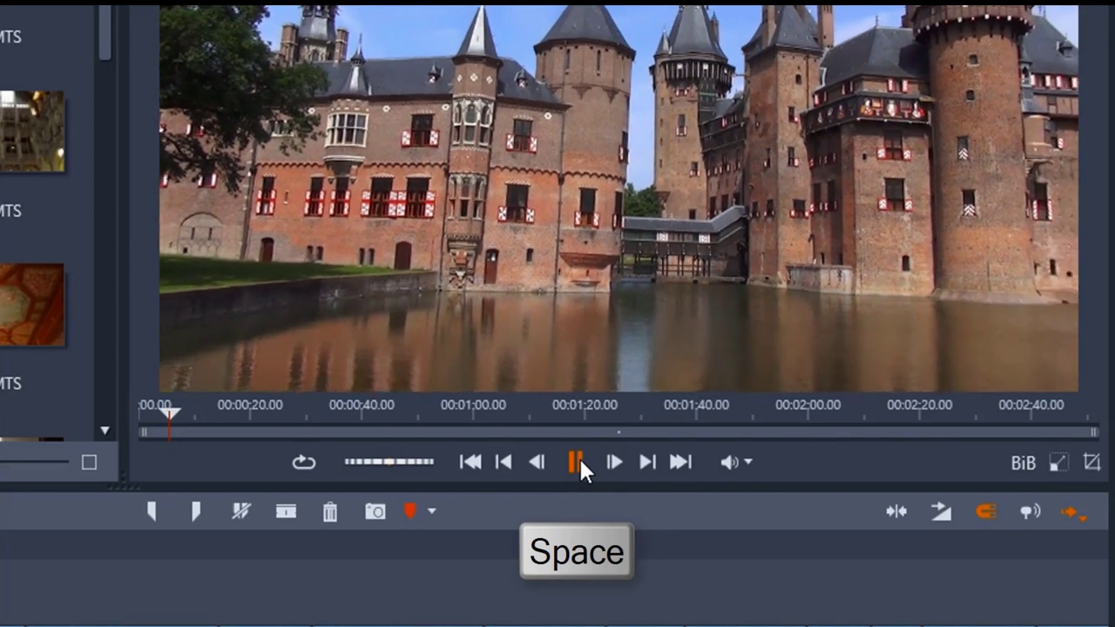
click(576, 460)
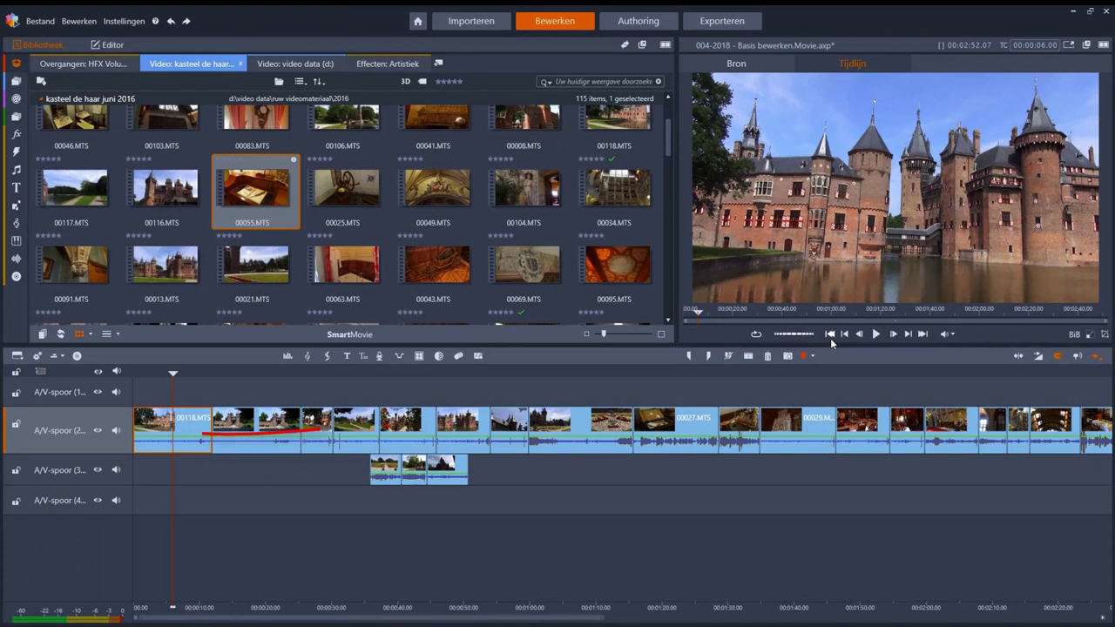
Move the playhead to the movie's start and end, and go back and forward between the last clip boundaries
click(830, 335)
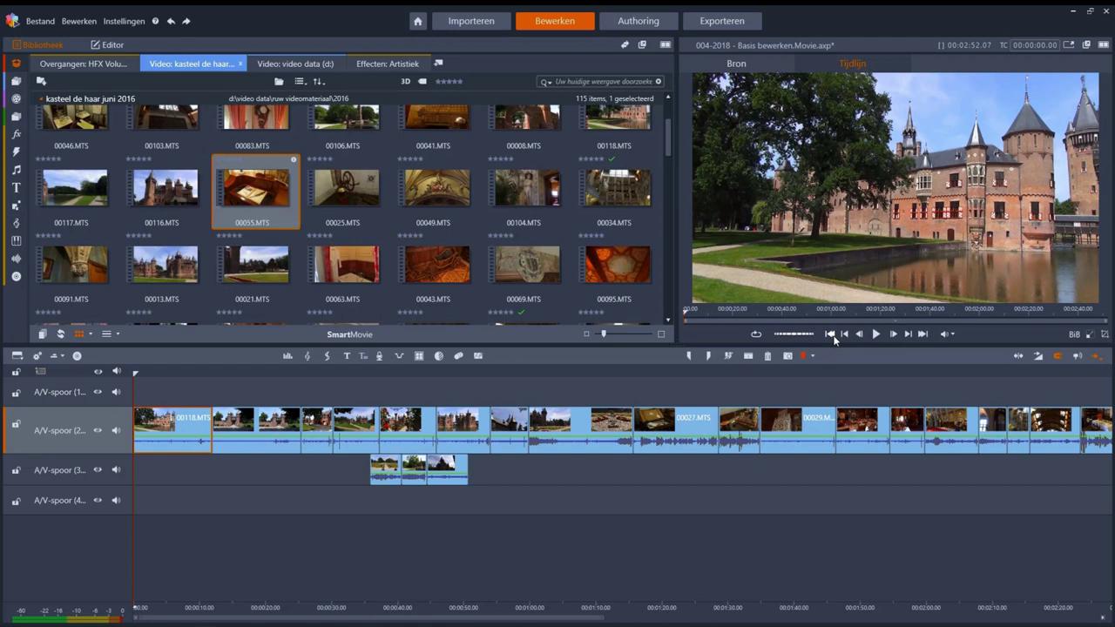
click(925, 336)
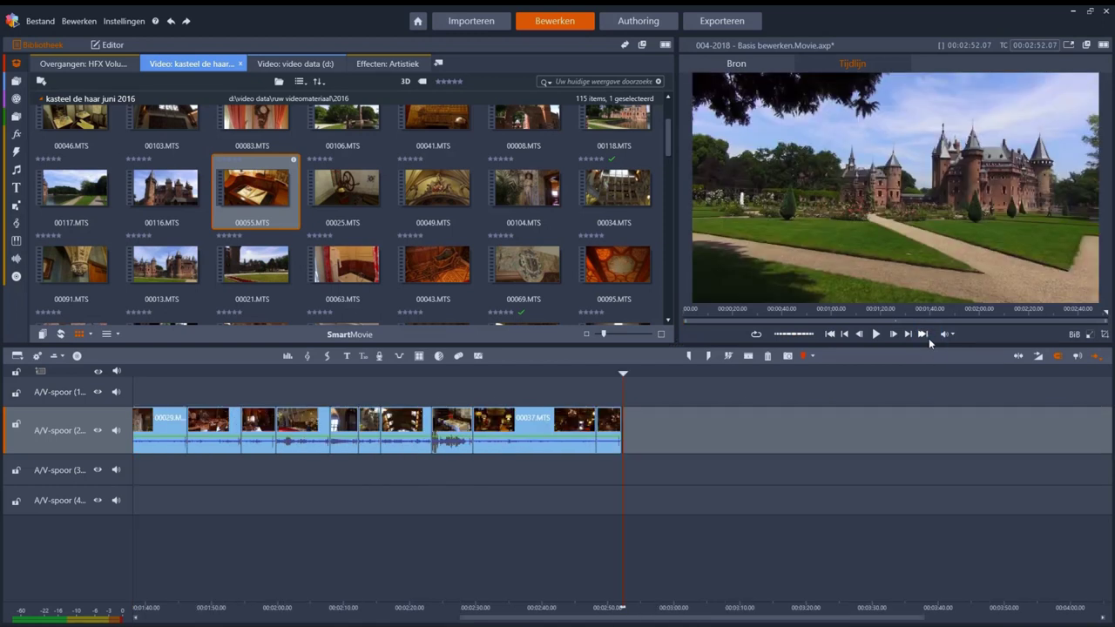
click(846, 337)
click(846, 336)
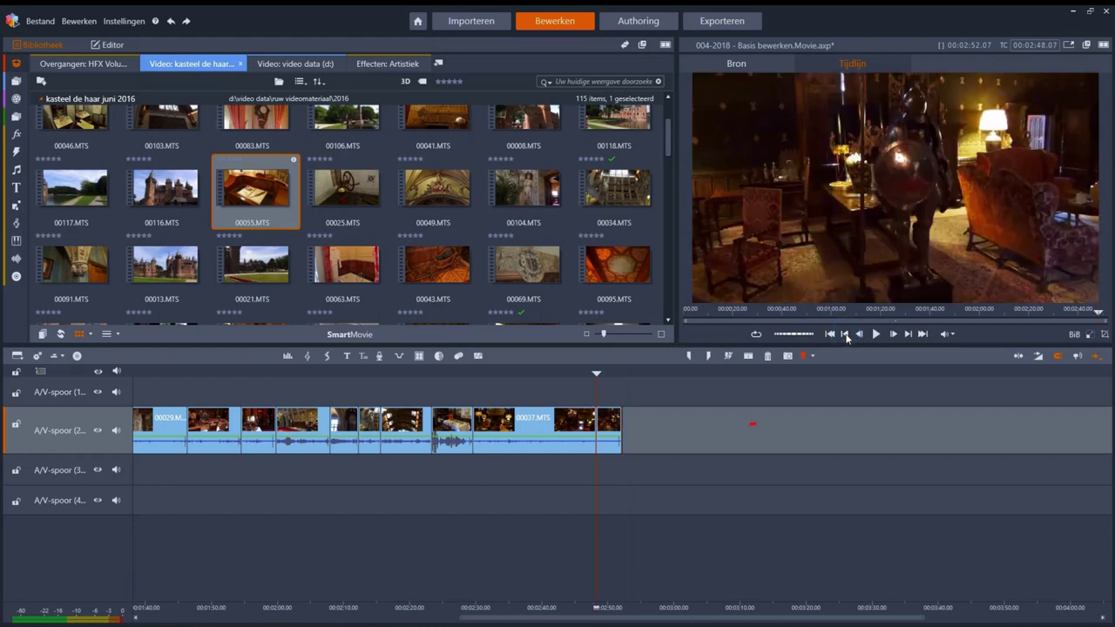
click(846, 337)
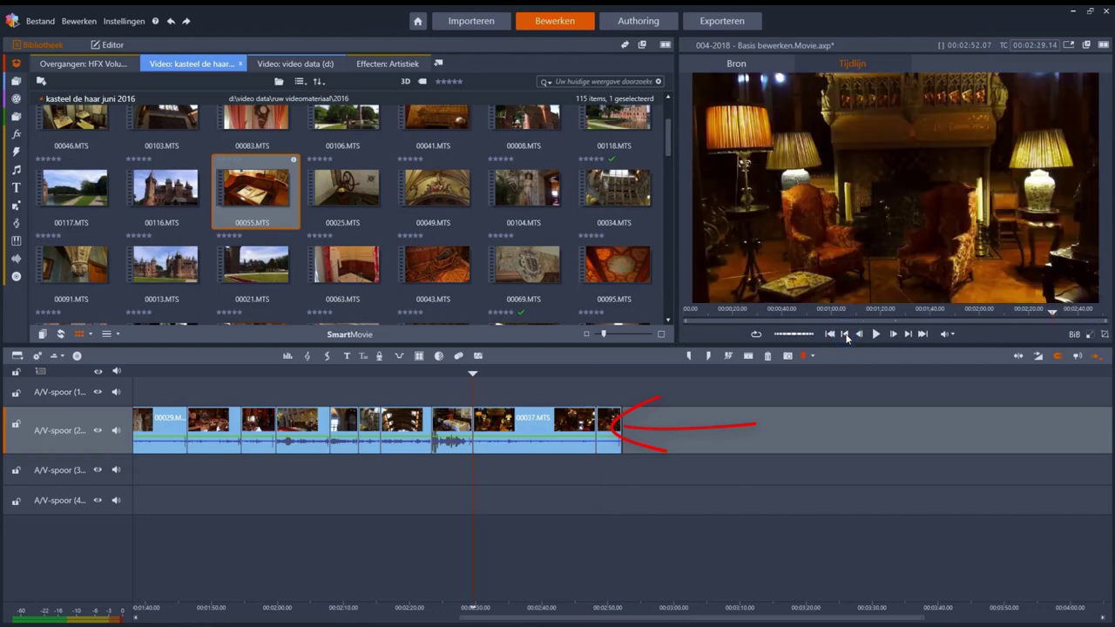
click(845, 336)
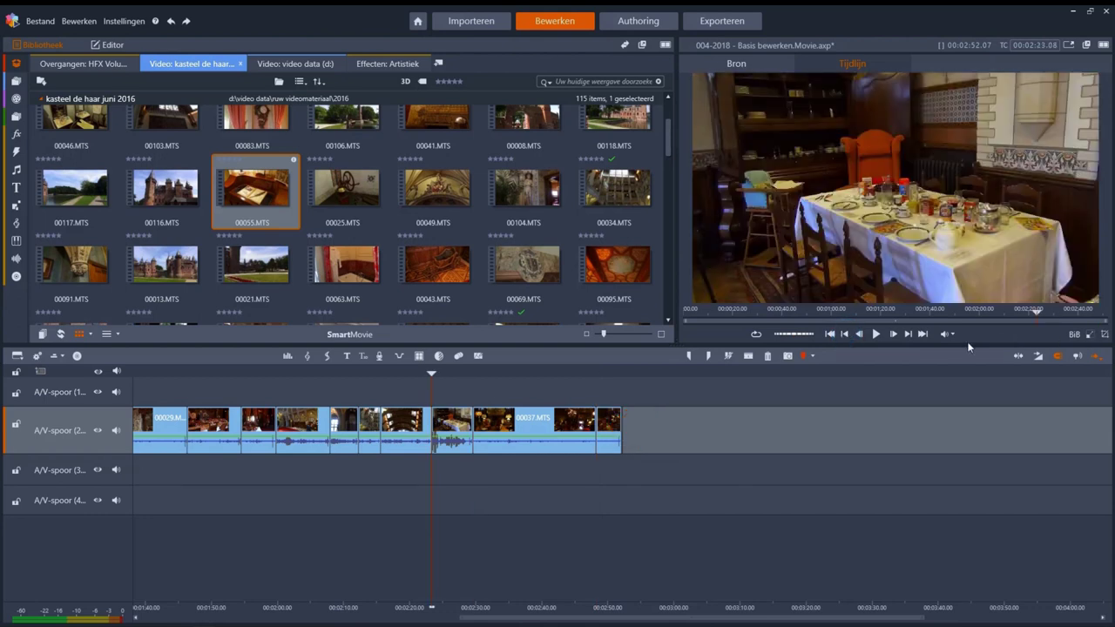
click(909, 335)
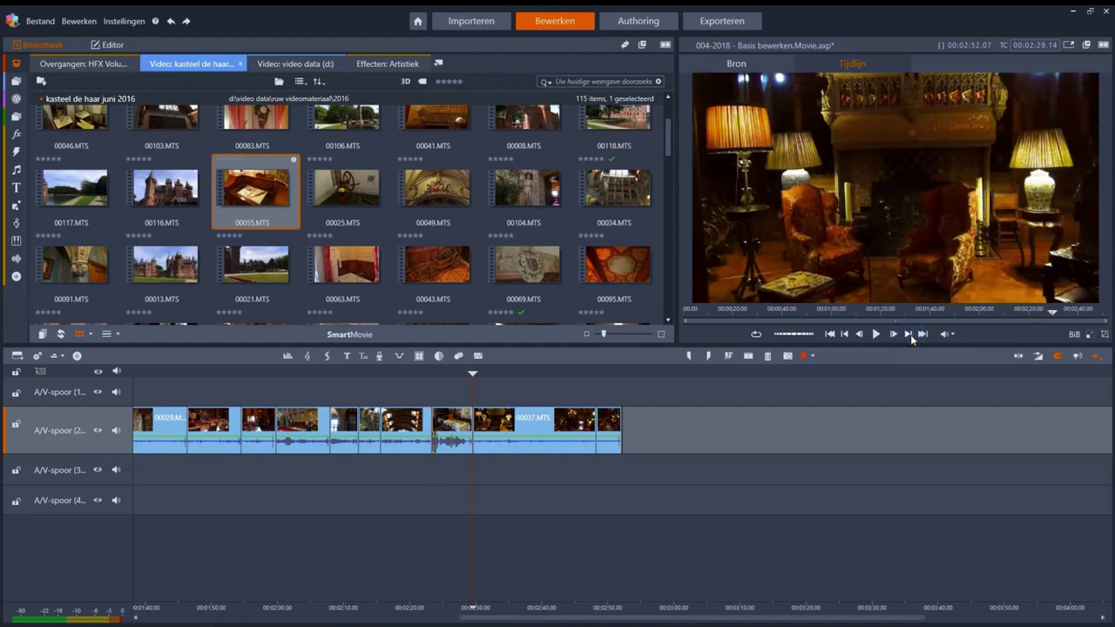
click(909, 335)
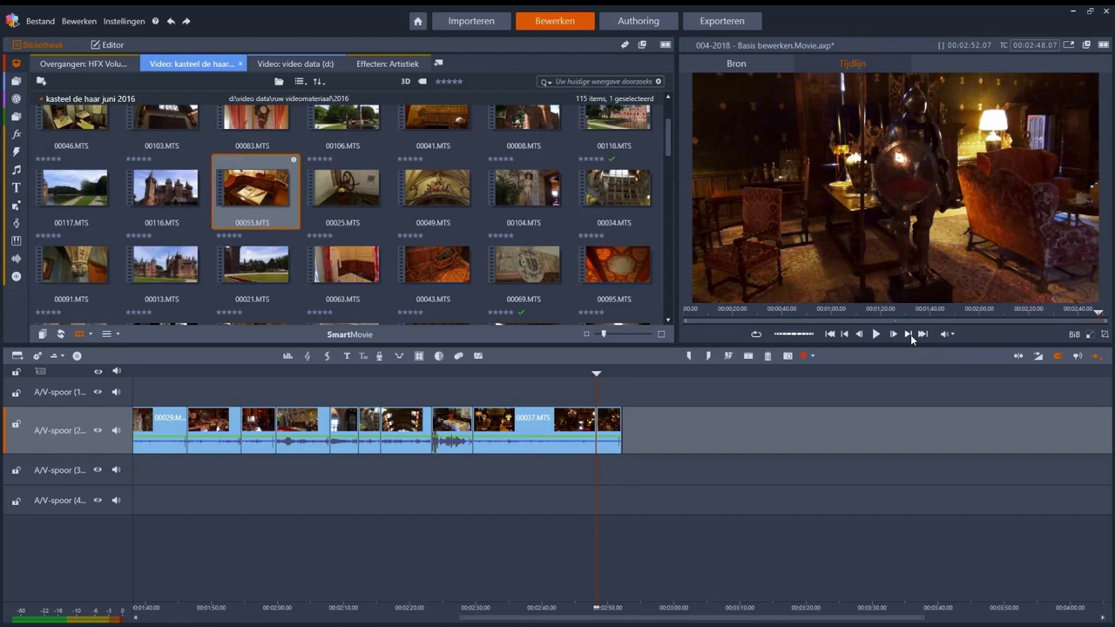
Step the playhead backward frame by frame to 00:02:47.07
click(860, 335)
click(861, 336)
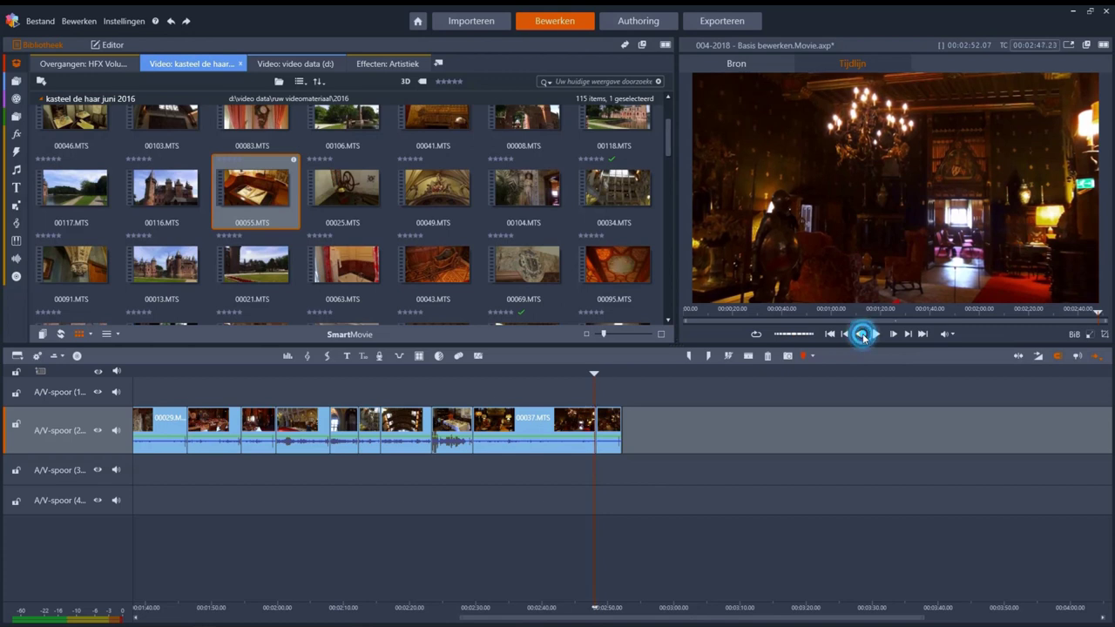
click(861, 336)
click(860, 335)
click(861, 335)
click(860, 336)
click(861, 335)
click(860, 336)
click(860, 335)
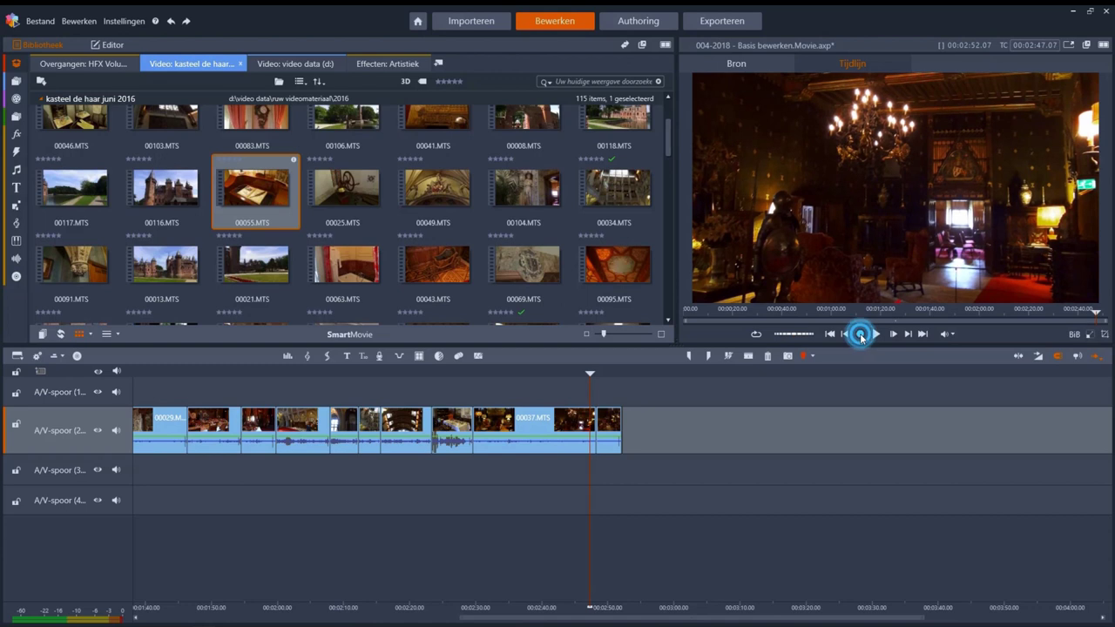
Step the playhead forward frame by frame to 00:02:48.01
click(893, 336)
click(893, 336)
click(894, 337)
click(895, 336)
click(895, 336)
click(894, 336)
click(895, 336)
click(895, 336)
click(894, 336)
click(894, 336)
click(895, 336)
click(895, 336)
click(894, 336)
click(894, 337)
click(895, 336)
click(894, 337)
click(895, 337)
click(894, 337)
click(895, 337)
click(894, 336)
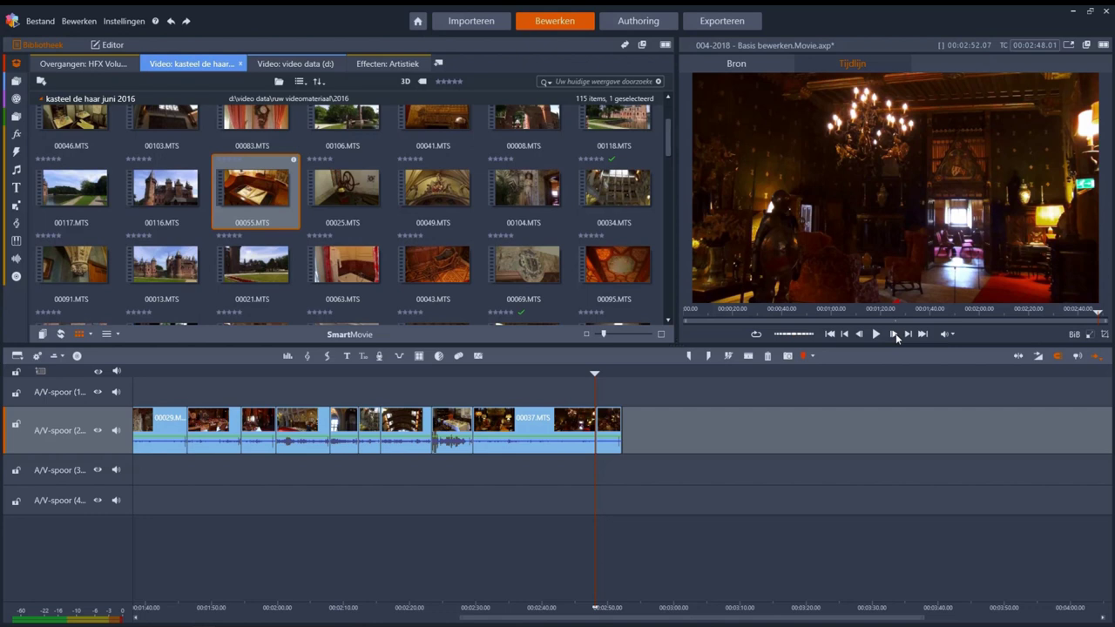
Return the playhead to the movie's start and scrub it to 00:00:03.10
click(830, 334)
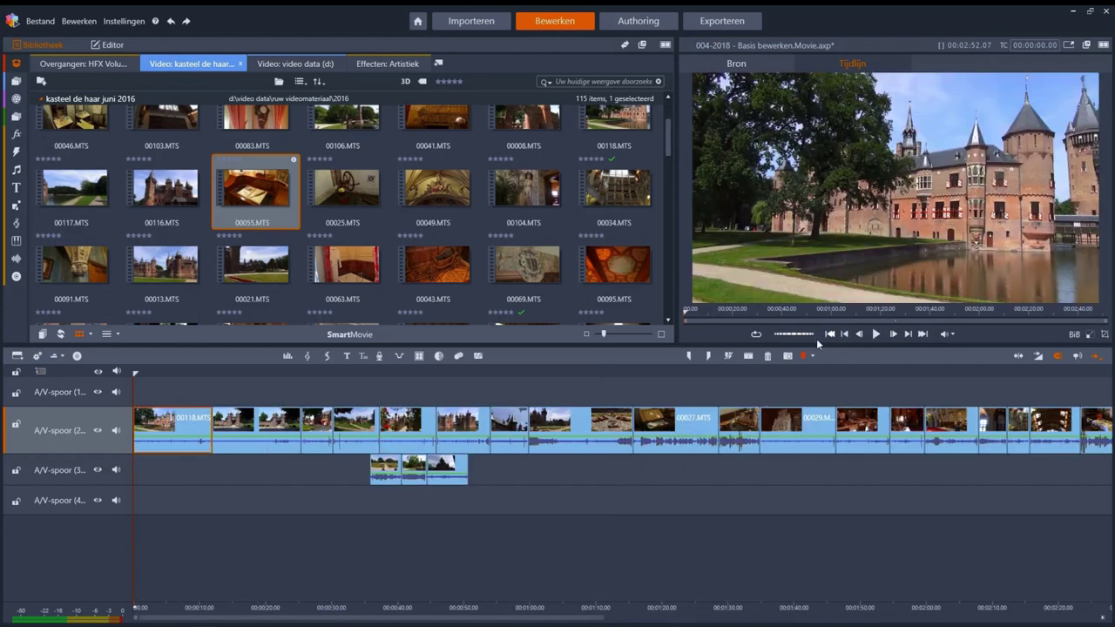
click(137, 384)
drag(136, 384, 155, 385)
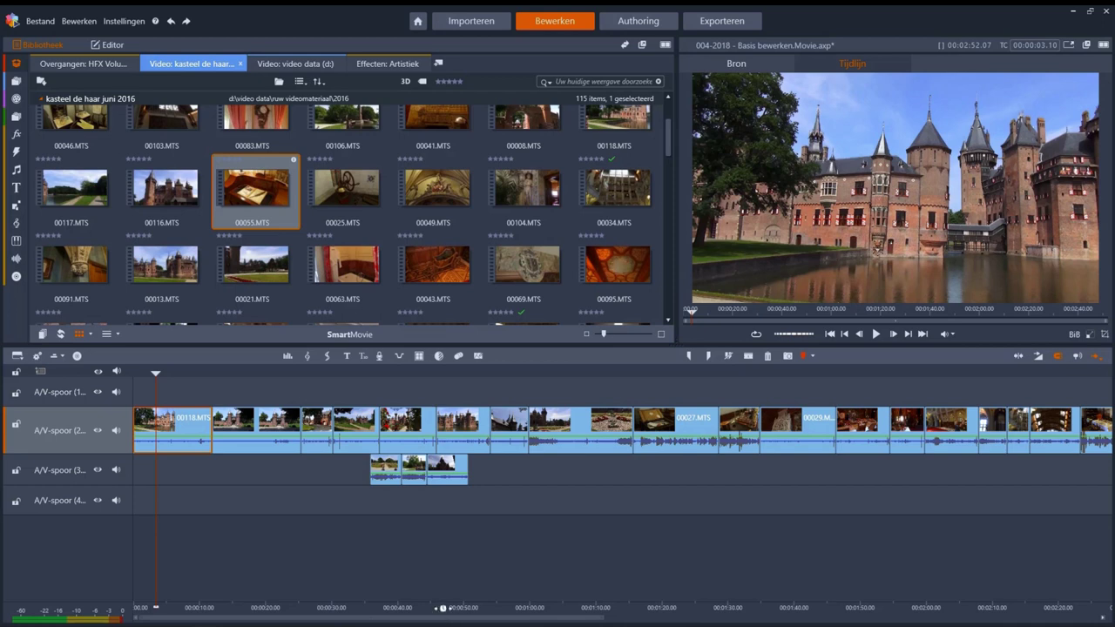
Zoom the timeline in and out, leaving it scaled so most of the movie's clips are in view
drag(443, 607, 374, 607)
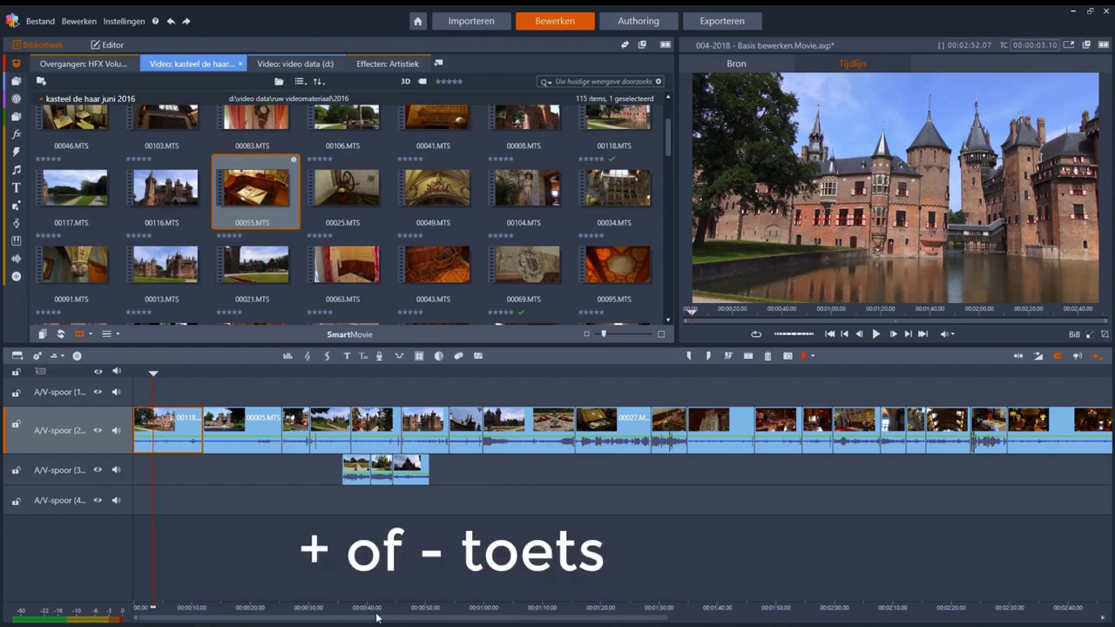
key(minus)
key(plus)
key(plus)
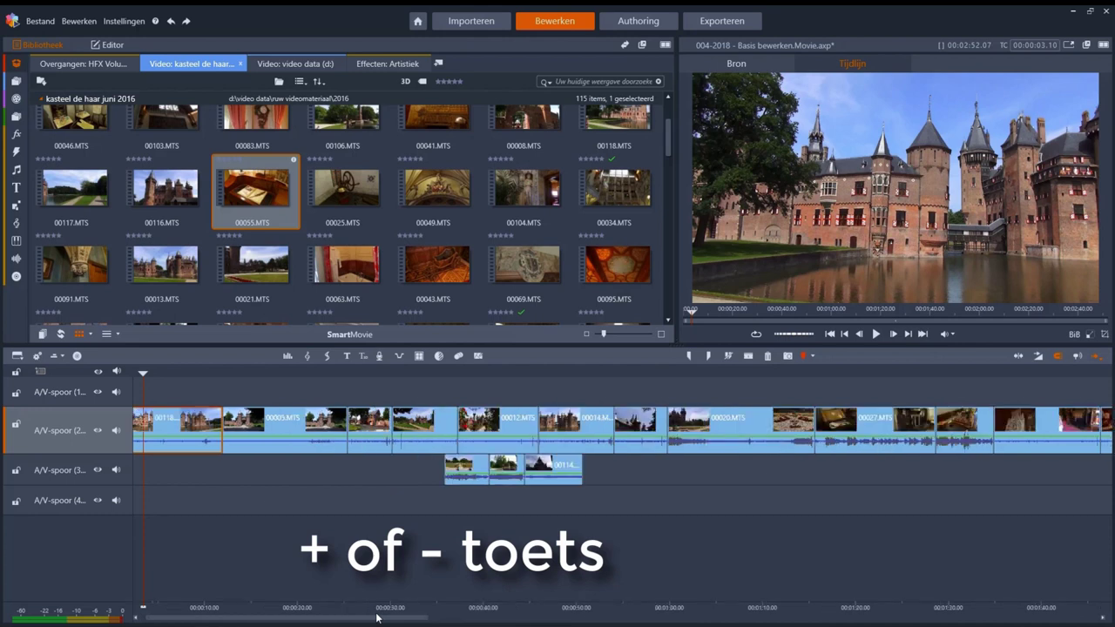
key(minus)
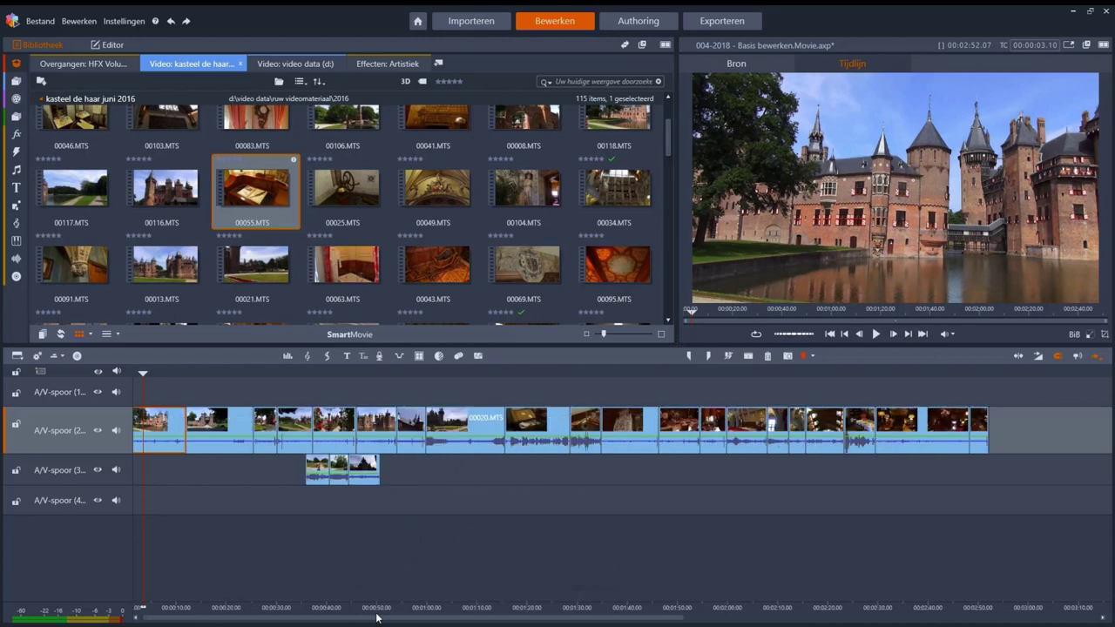
key(minus)
key(plus)
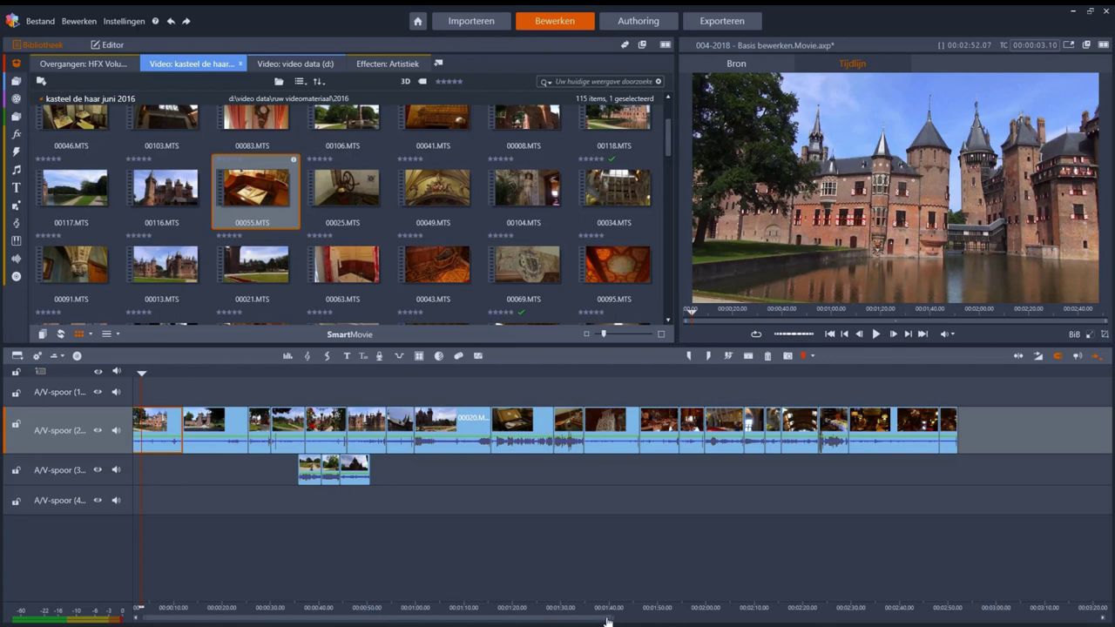
drag(614, 617, 503, 614)
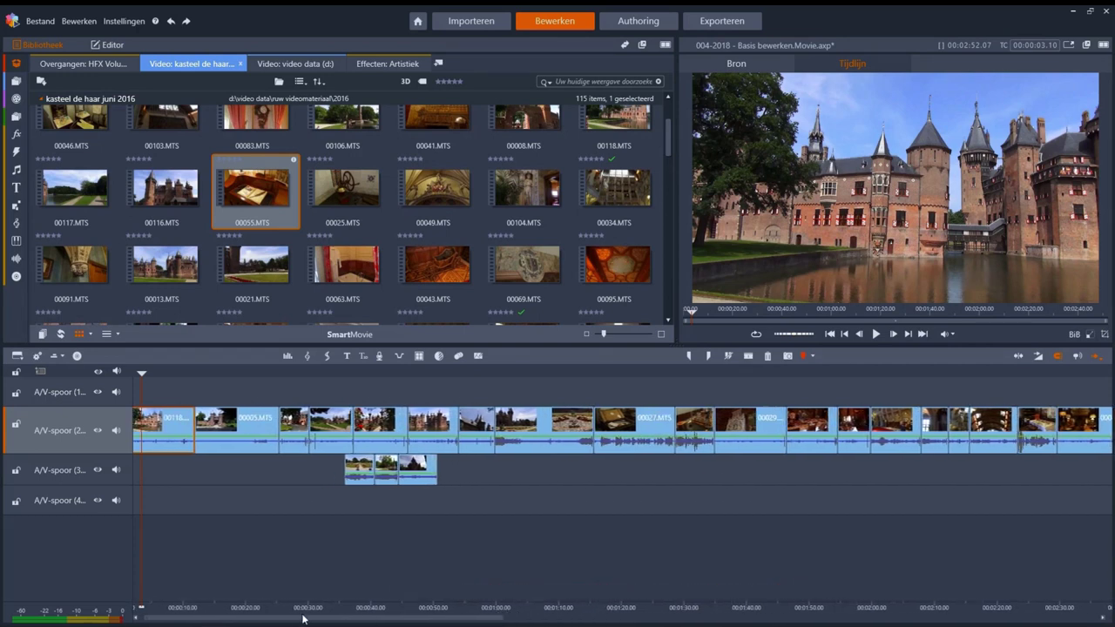
Split clip 00005.MTS at 00:00:18.21 and delete clip 00027.MTS from the timeline
click(237, 419)
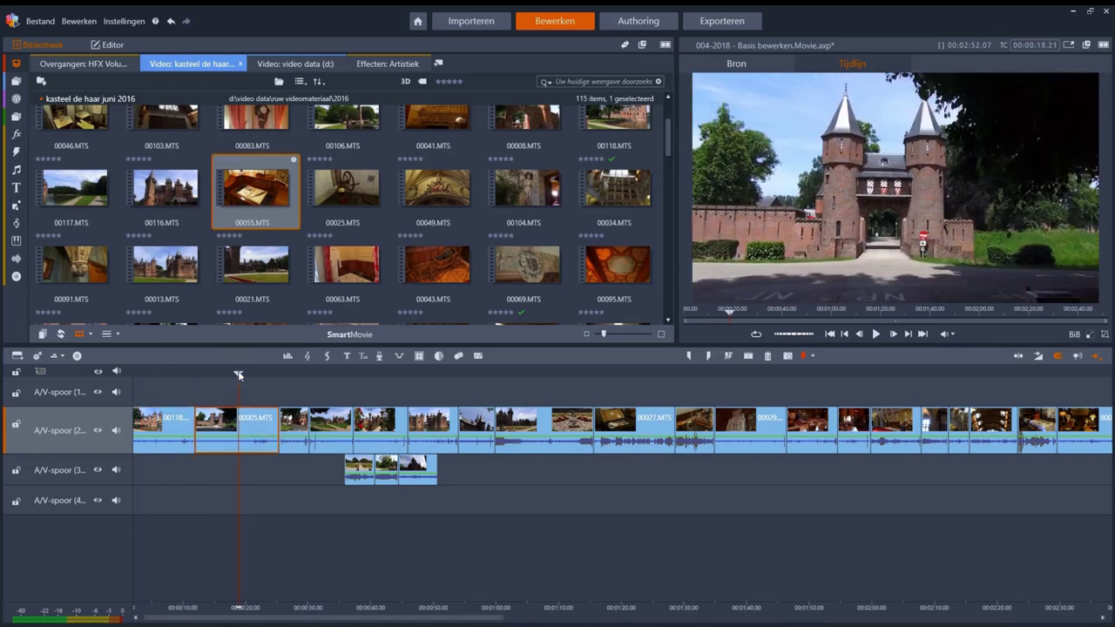
click(748, 357)
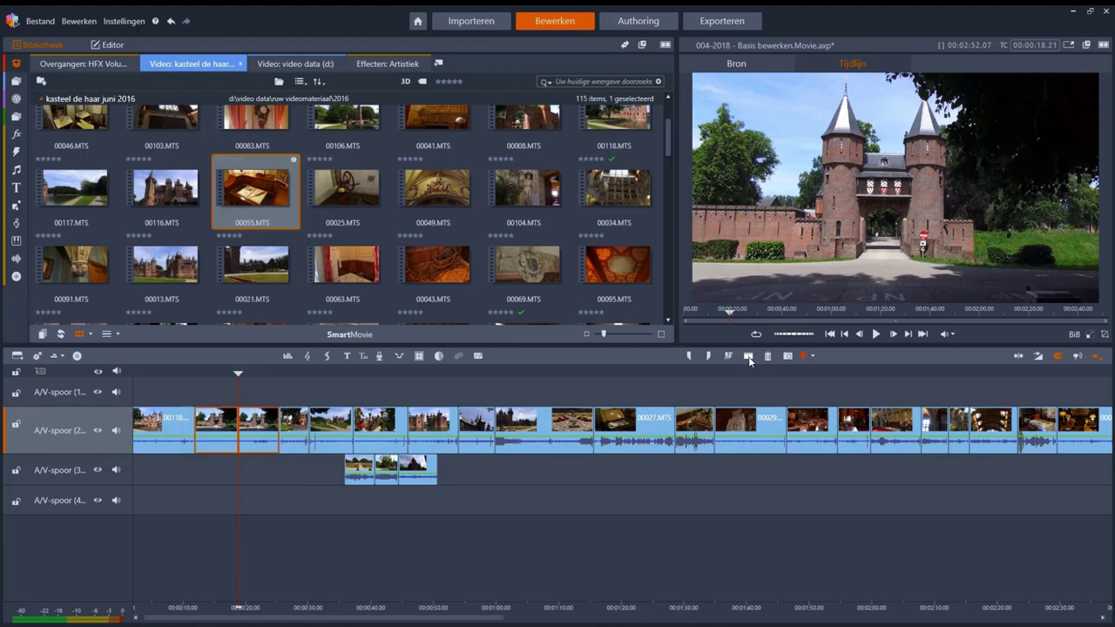
click(630, 422)
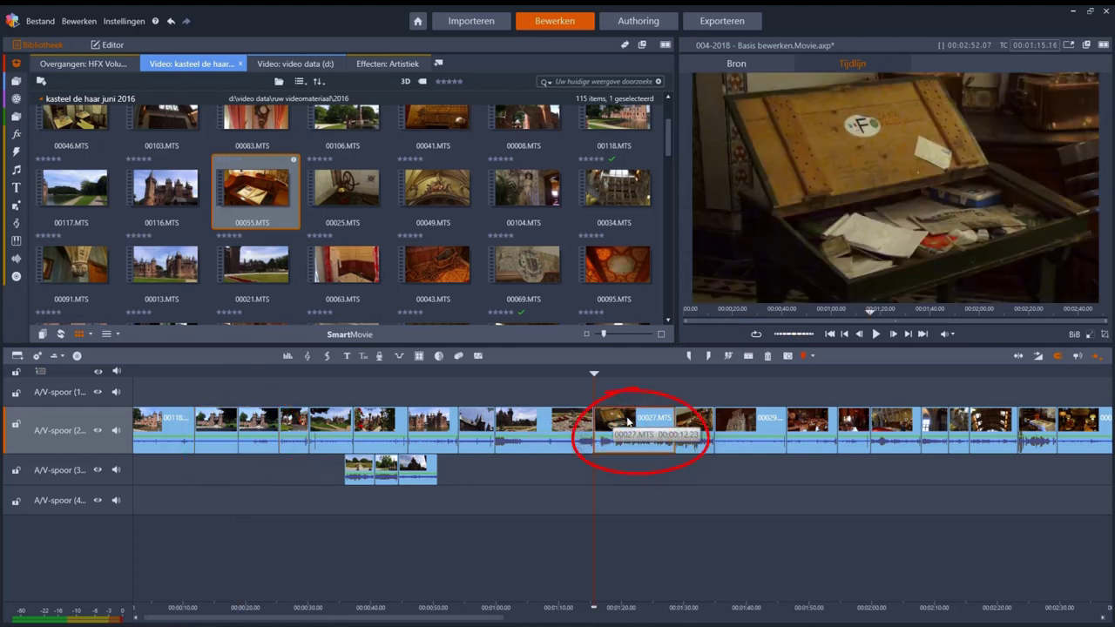
click(770, 355)
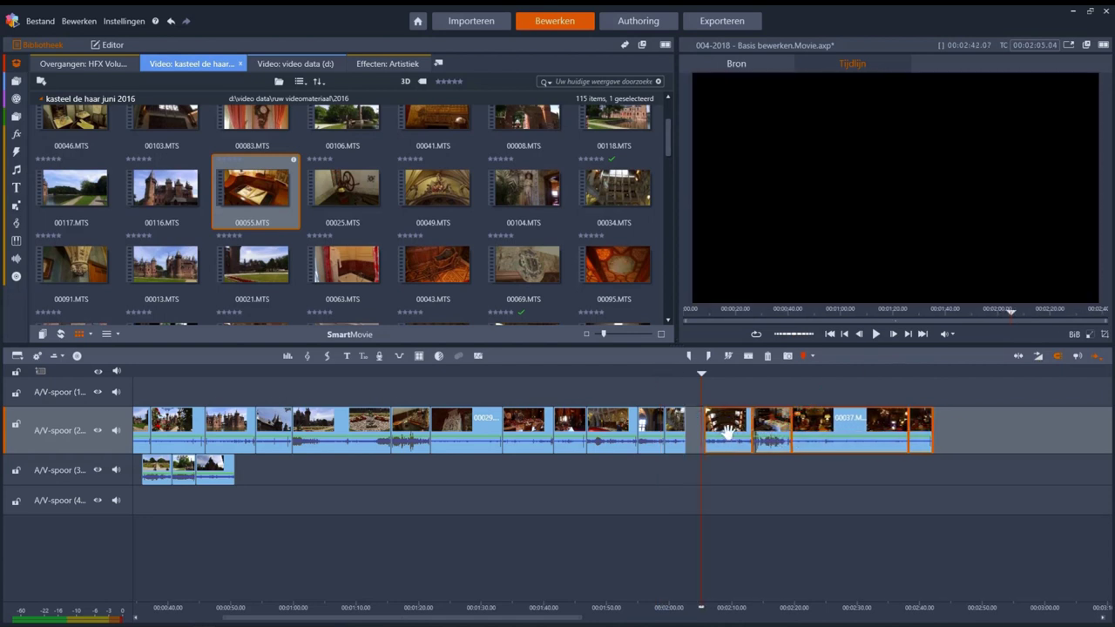
Move the last four selected clips against the preceding clip and shift them back to leave a small gap
drag(727, 431, 721, 431)
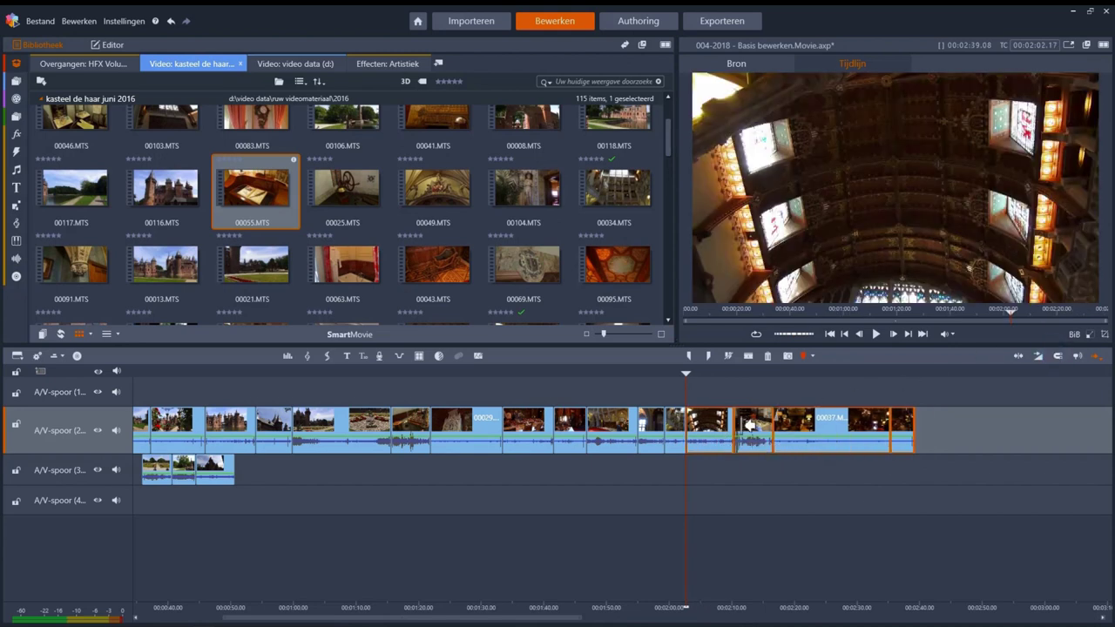
drag(718, 429, 729, 431)
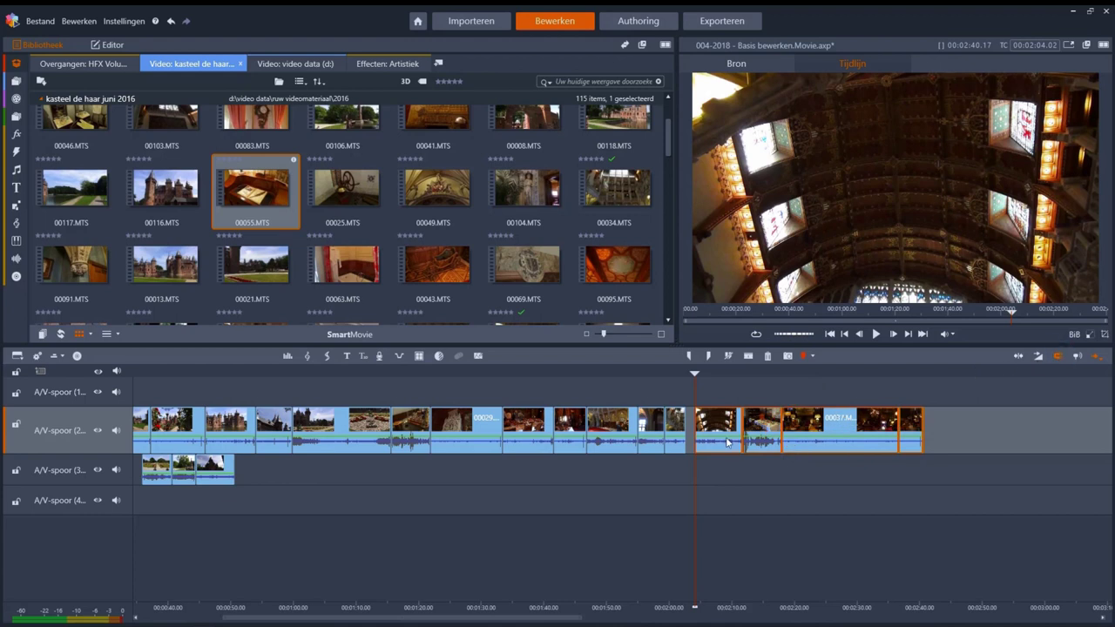
drag(724, 432, 722, 433)
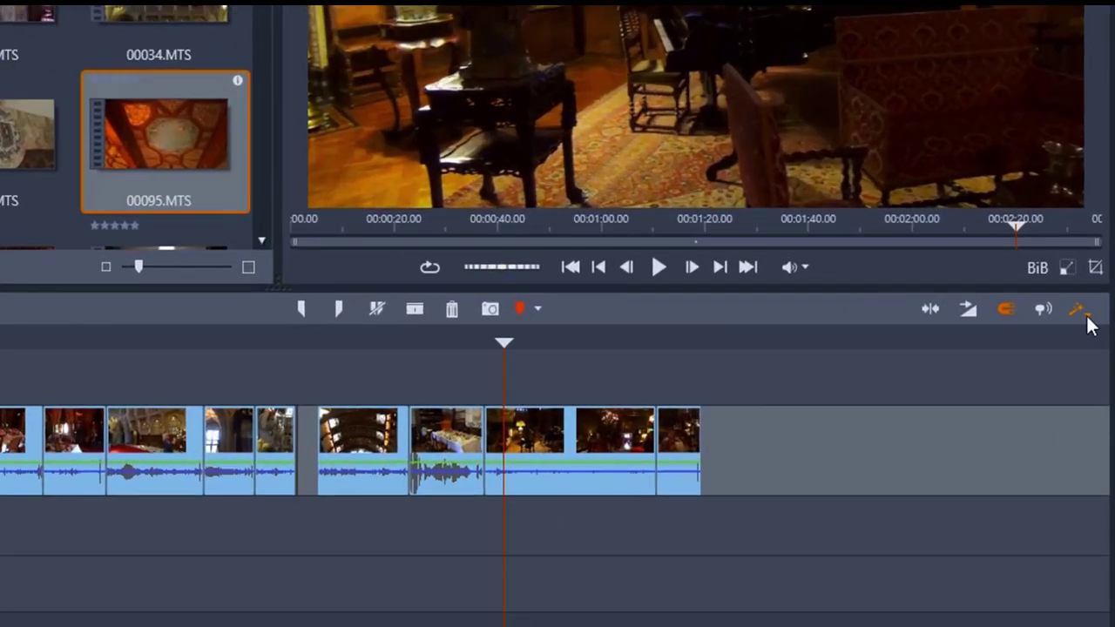
Select the smart editing mode and switch the timeline to insert mode
click(1097, 356)
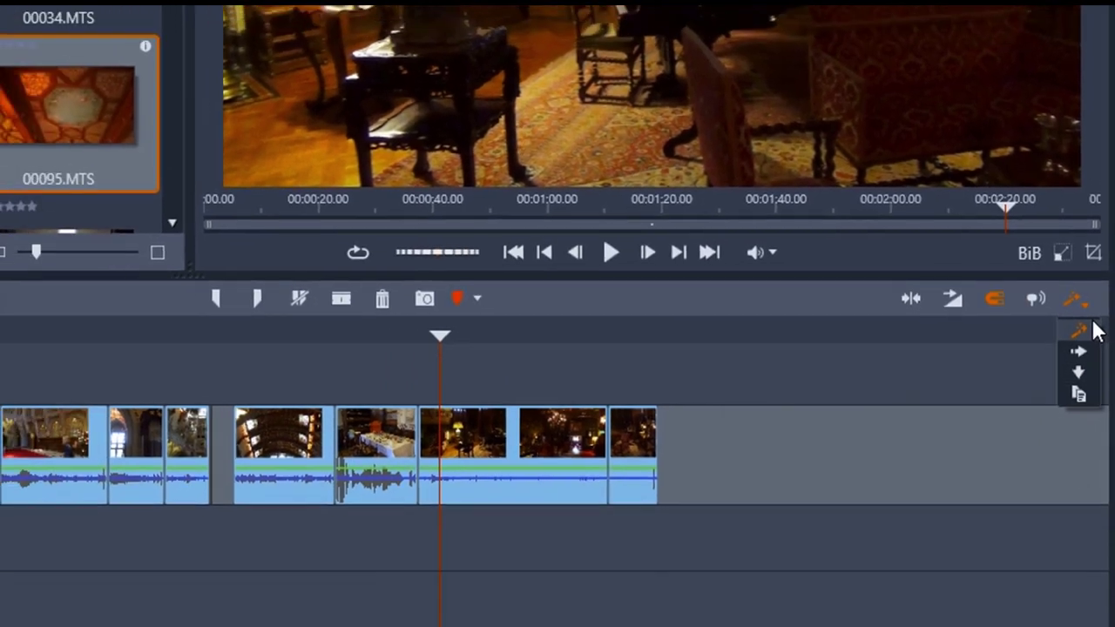
click(1090, 322)
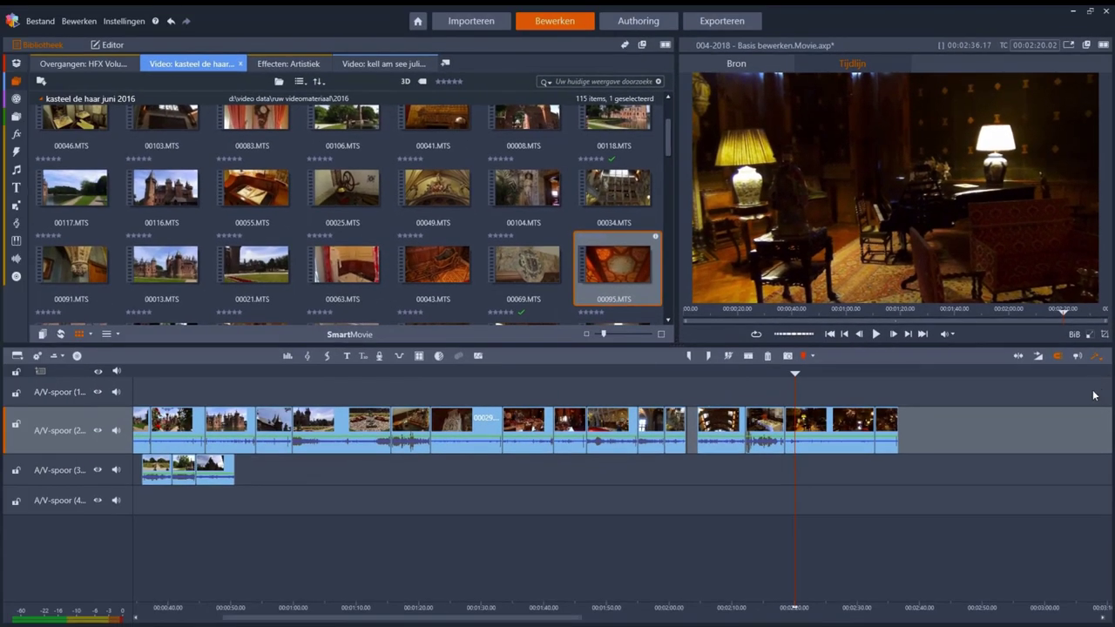
click(1098, 358)
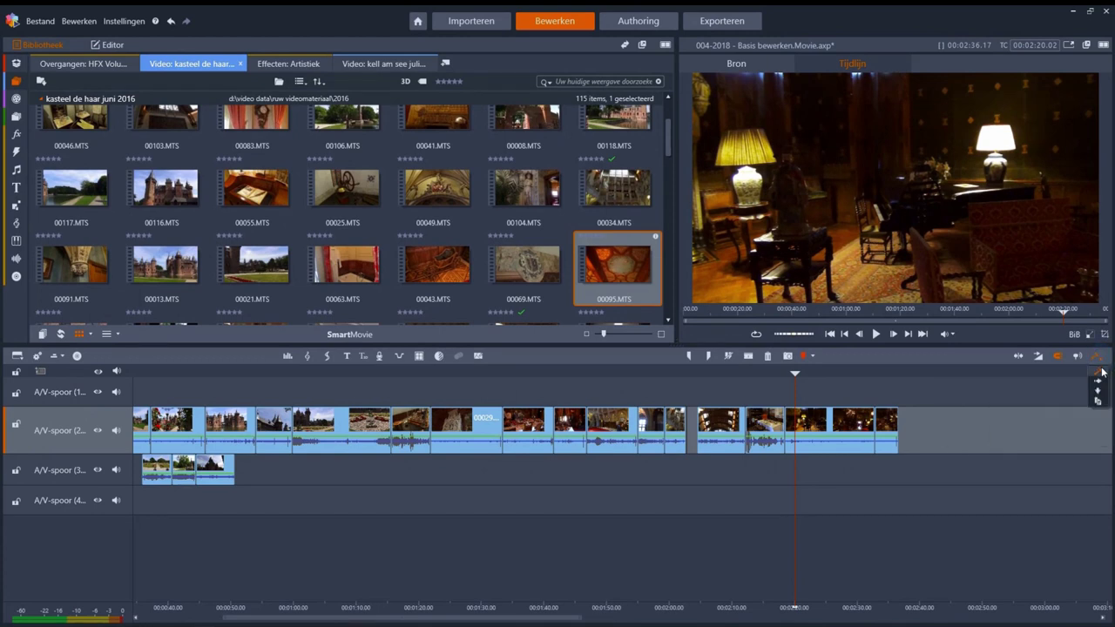
click(1100, 387)
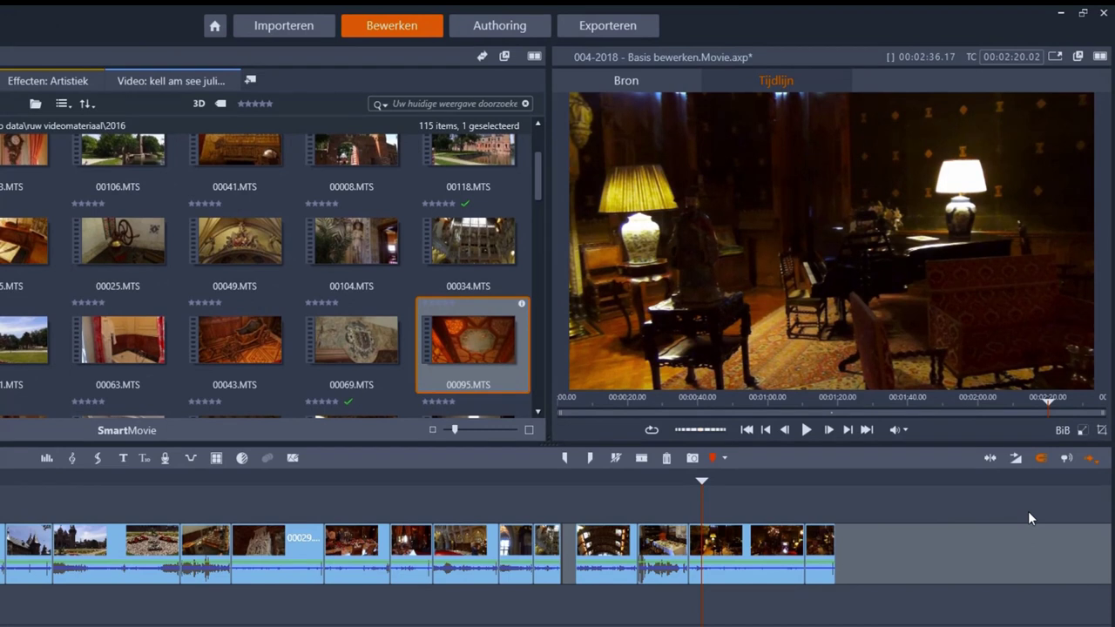
Try placing library clip 00095.MTS at the timeline gap in insert mode and over existing clips in overwrite mode, and revert the placement
drag(438, 324, 567, 566)
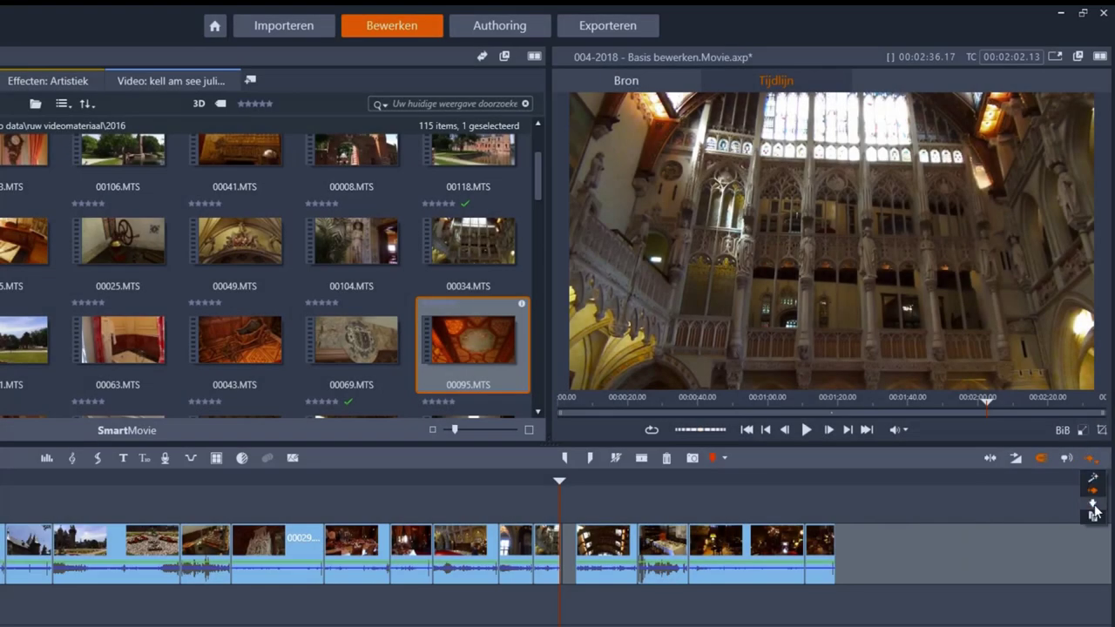
mouse_move(454, 320)
drag(463, 325, 584, 570)
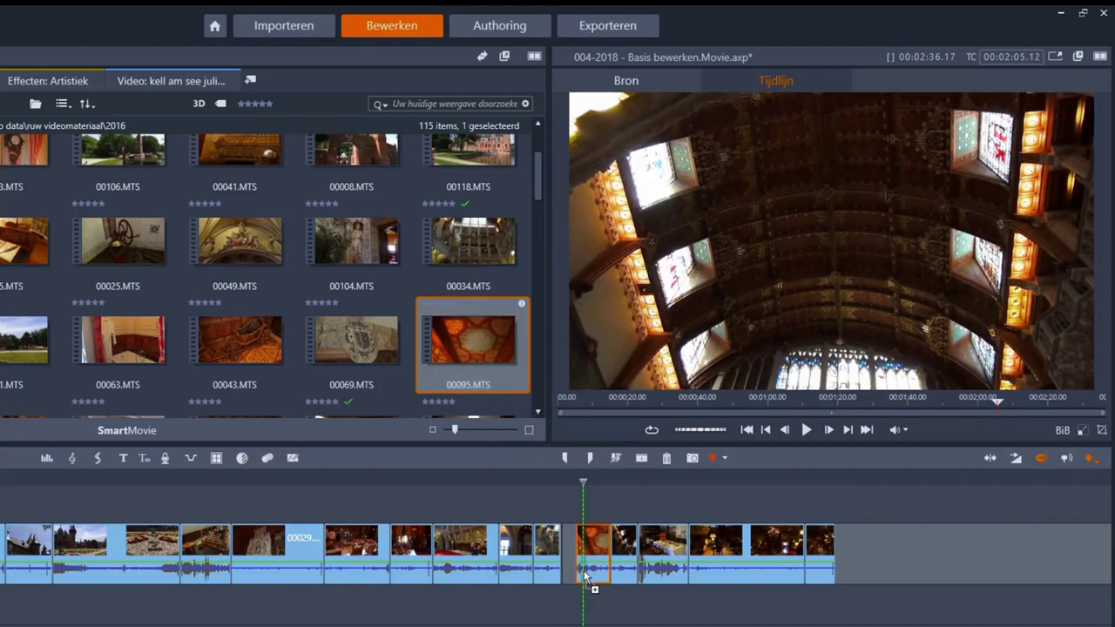
drag(646, 585, 687, 556)
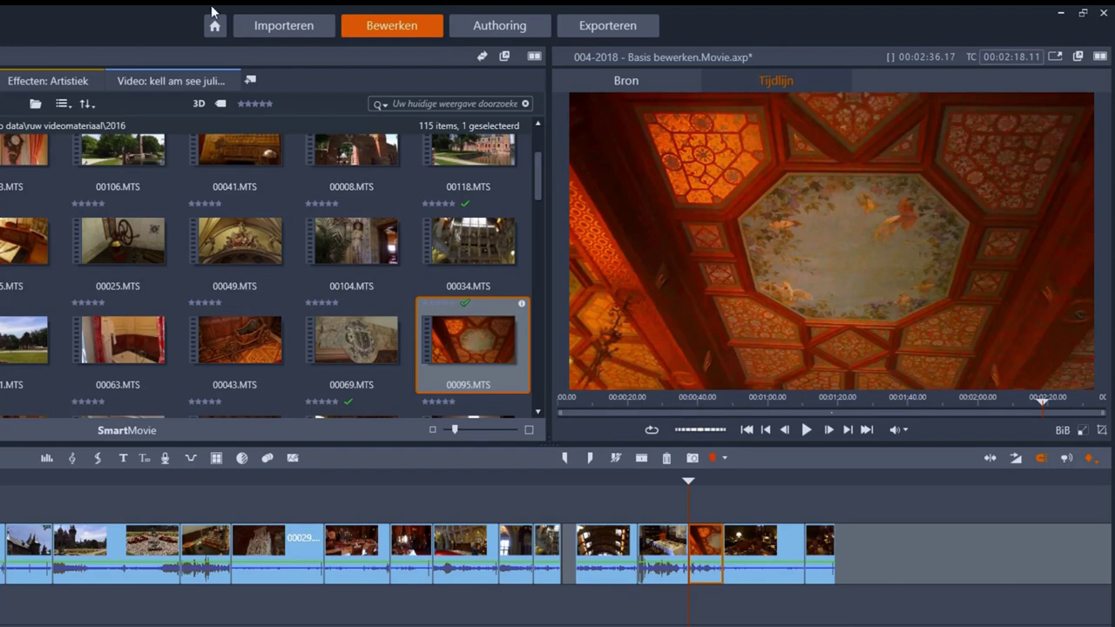
key(Delete)
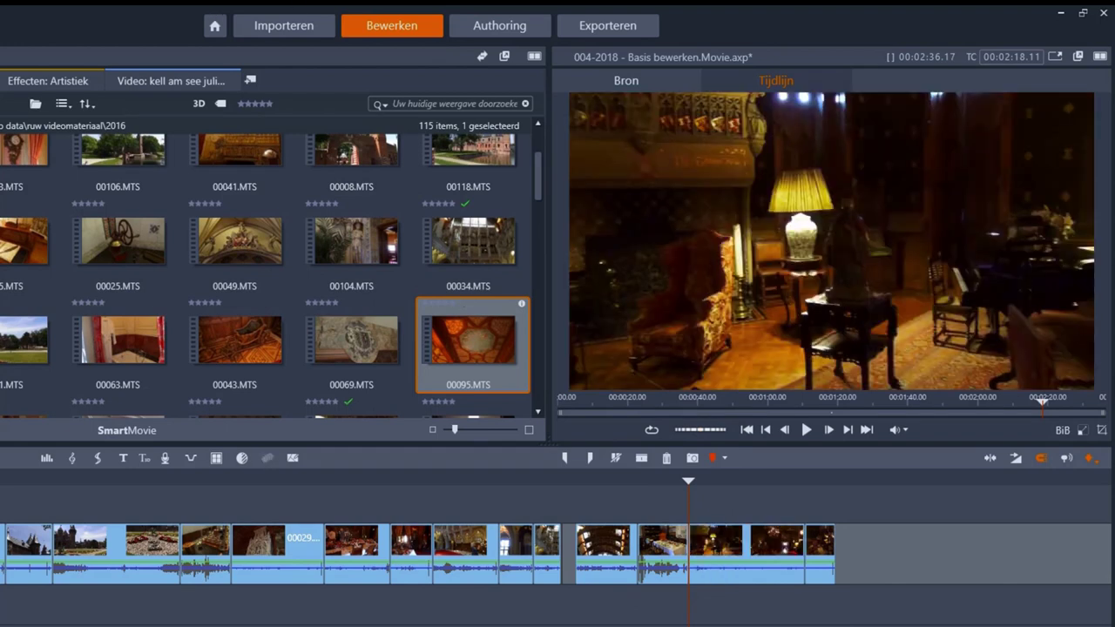
Switch the timeline to replace mode and place library clip 00095.MTS onto the first clip after the gap
click(1094, 460)
click(1095, 515)
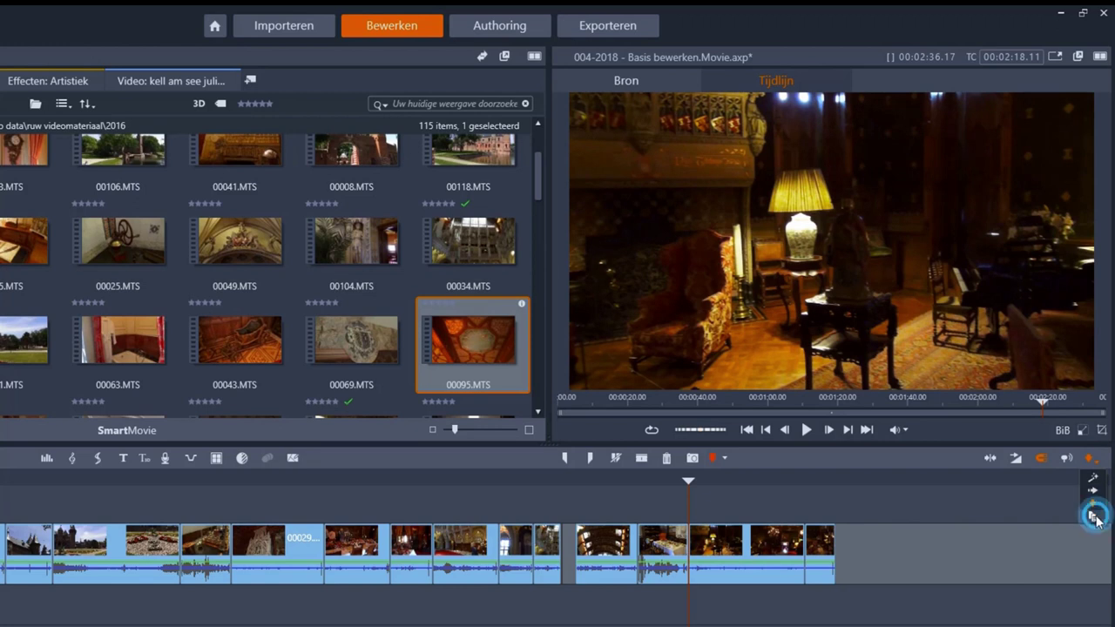
mouse_move(453, 333)
drag(453, 332, 581, 566)
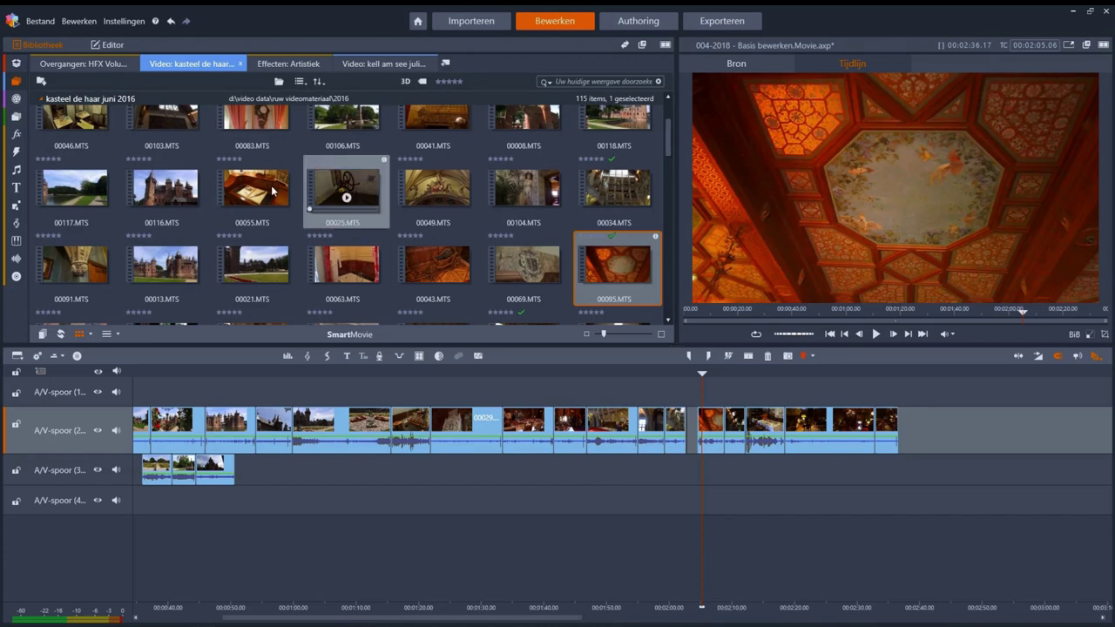
Import all the video files from 00070 to 00089 in the Natuurpark Lelystad 05-10 folder into the library
click(45, 84)
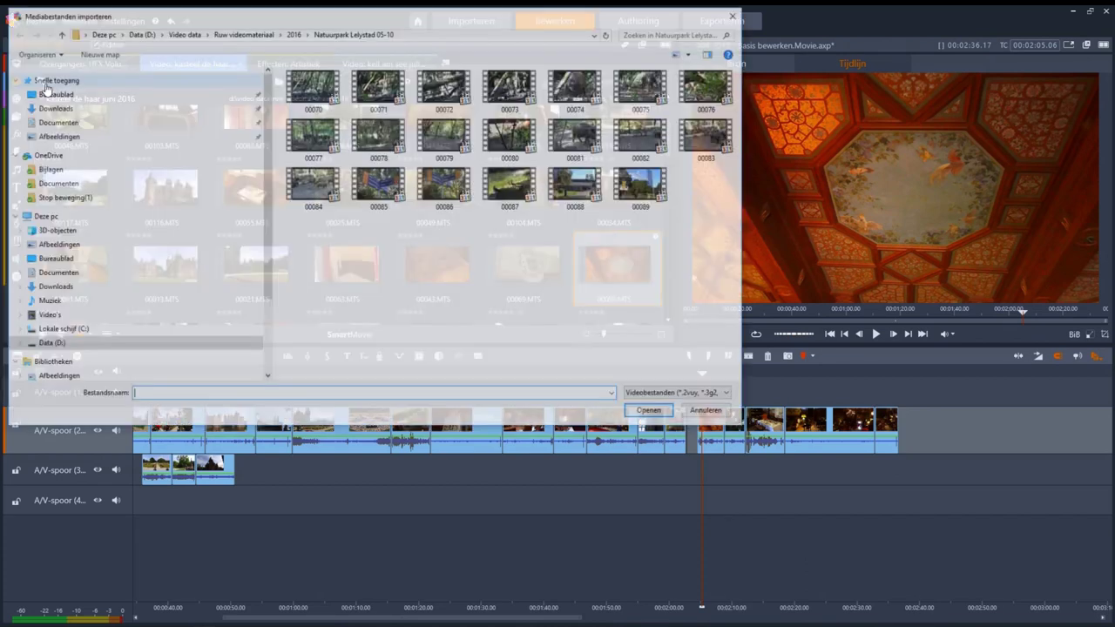
drag(279, 72, 705, 218)
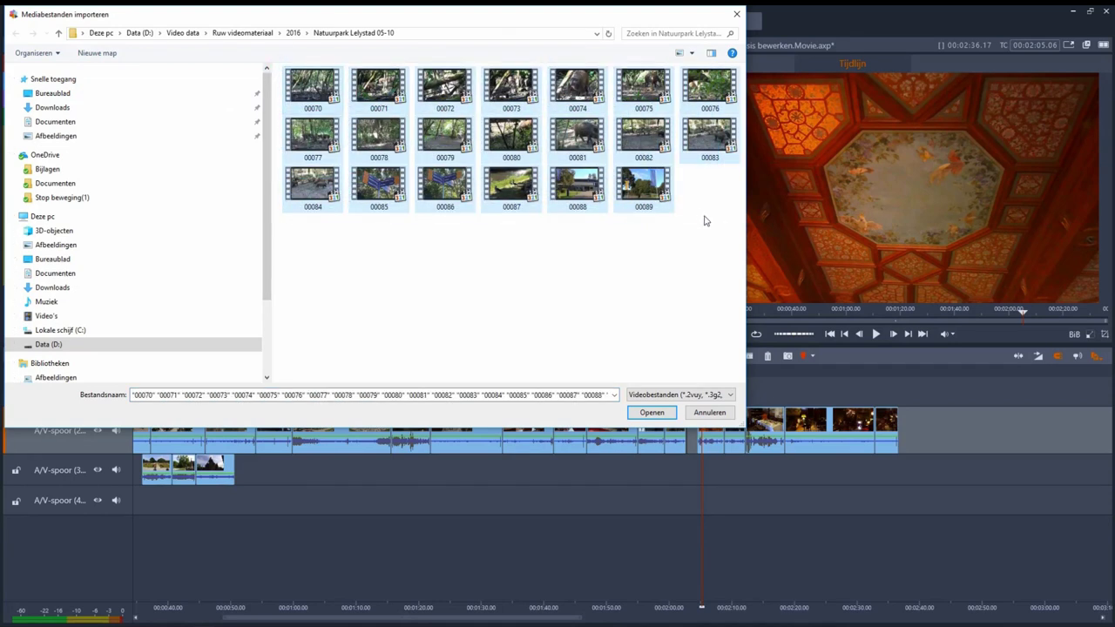
click(651, 413)
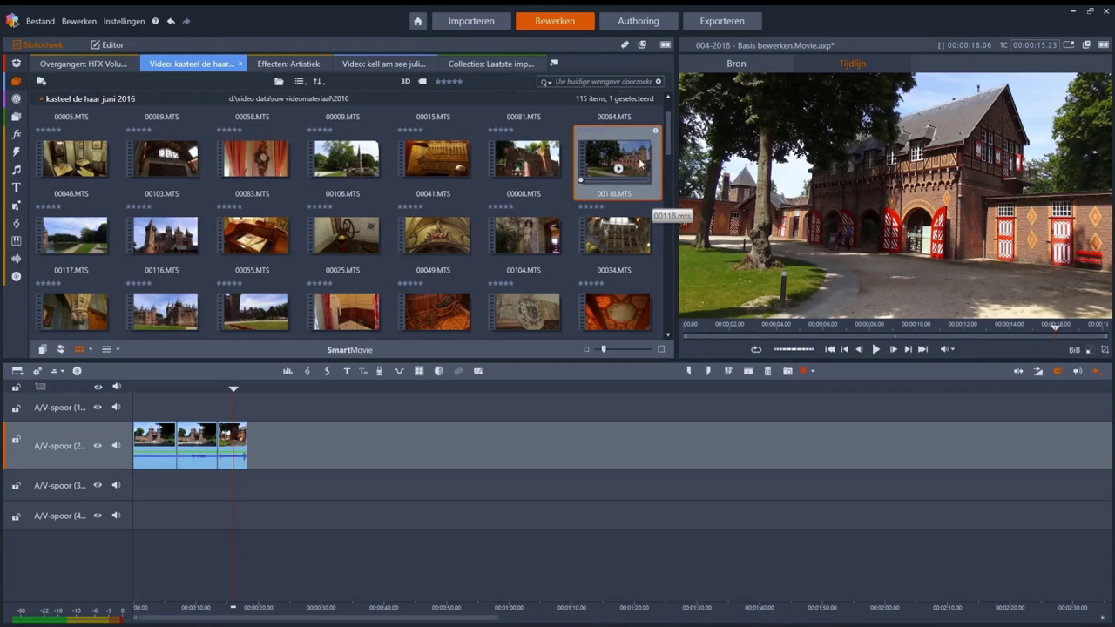
Append clip 00118.MTS to the end of the timeline, followed by the thirteen library clips from 00116.MTS through 00095.MTS
mouse_move(641, 163)
mouse_down()
mouse_move(594, 240)
mouse_move(386, 440)
mouse_move(304, 456)
mouse_move(255, 446)
mouse_up()
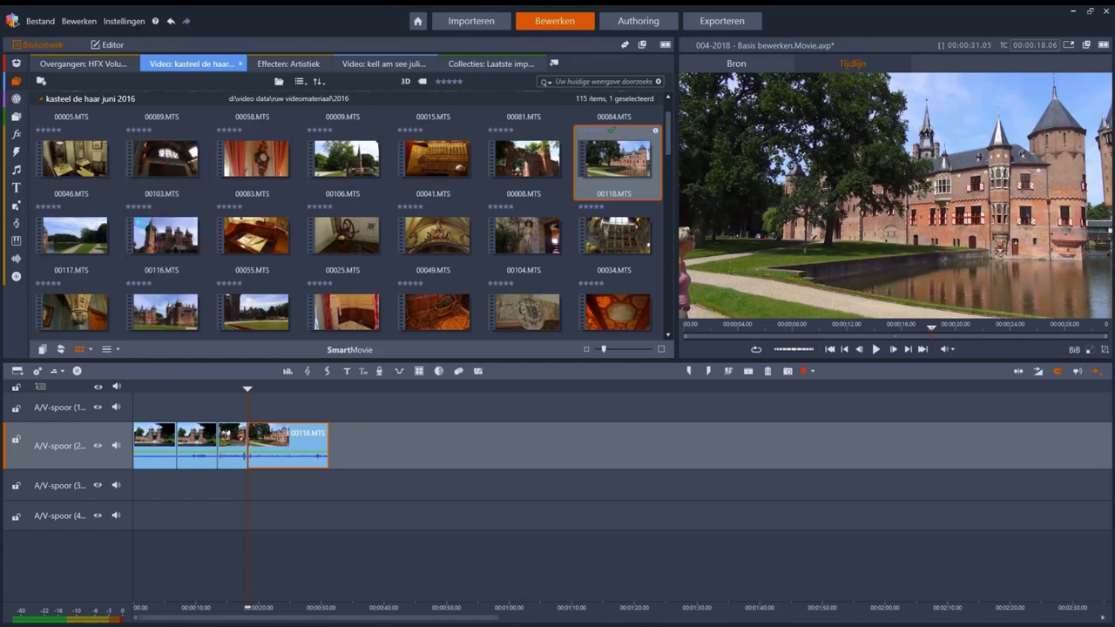
click(150, 230)
shift+click(616, 320)
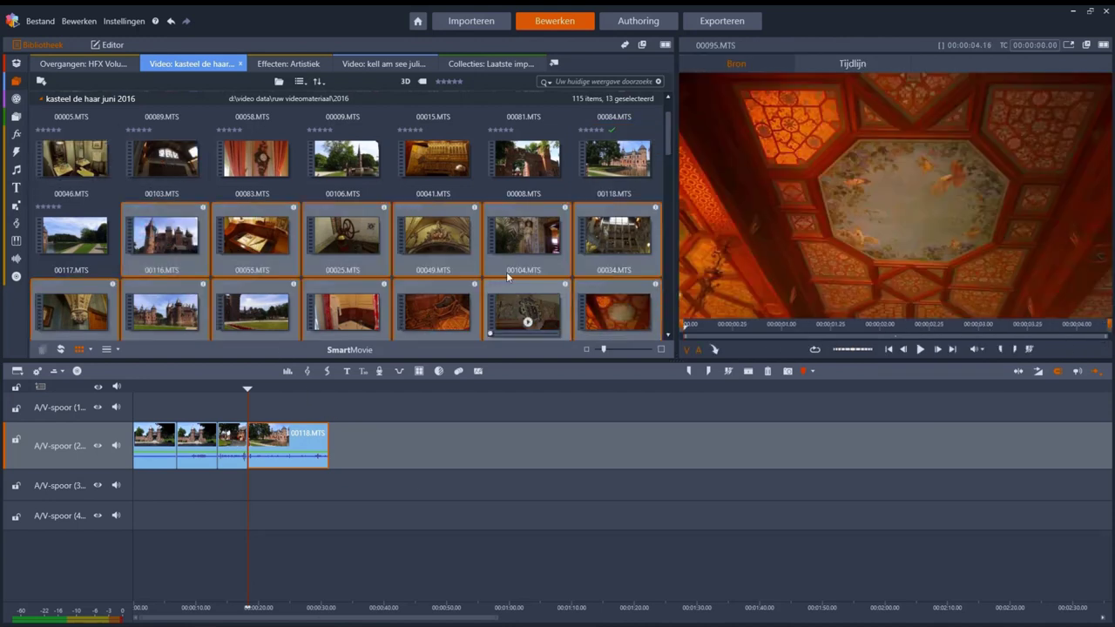
drag(158, 231, 335, 452)
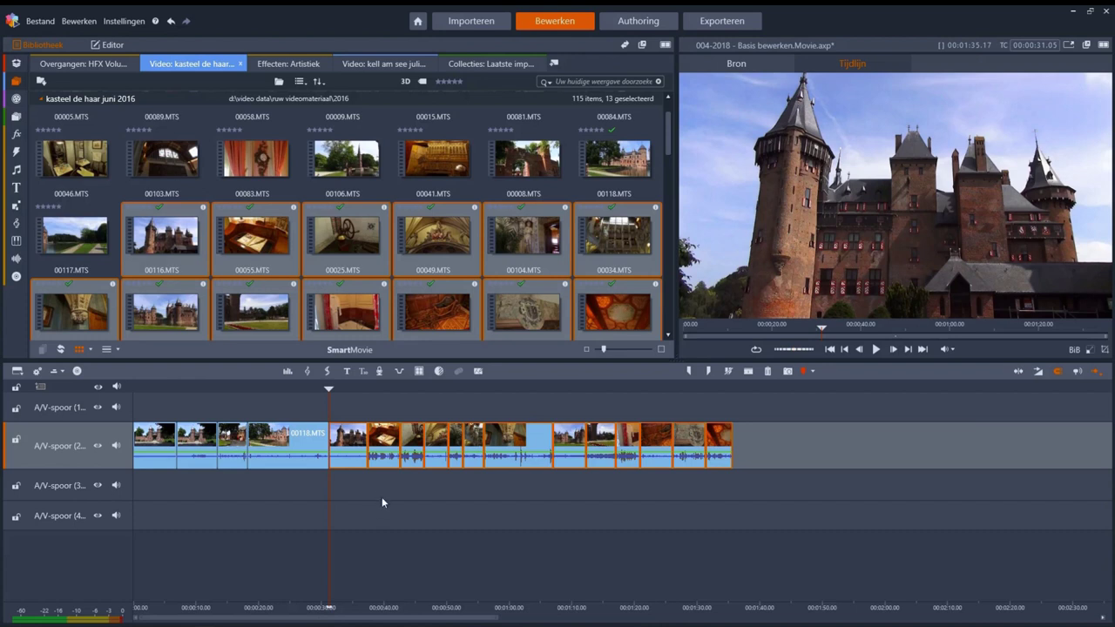
Show clip 00055.MTS beside the timeline preview and mark its source in point at about 1 second and out point at 00:00:03.24
click(256, 235)
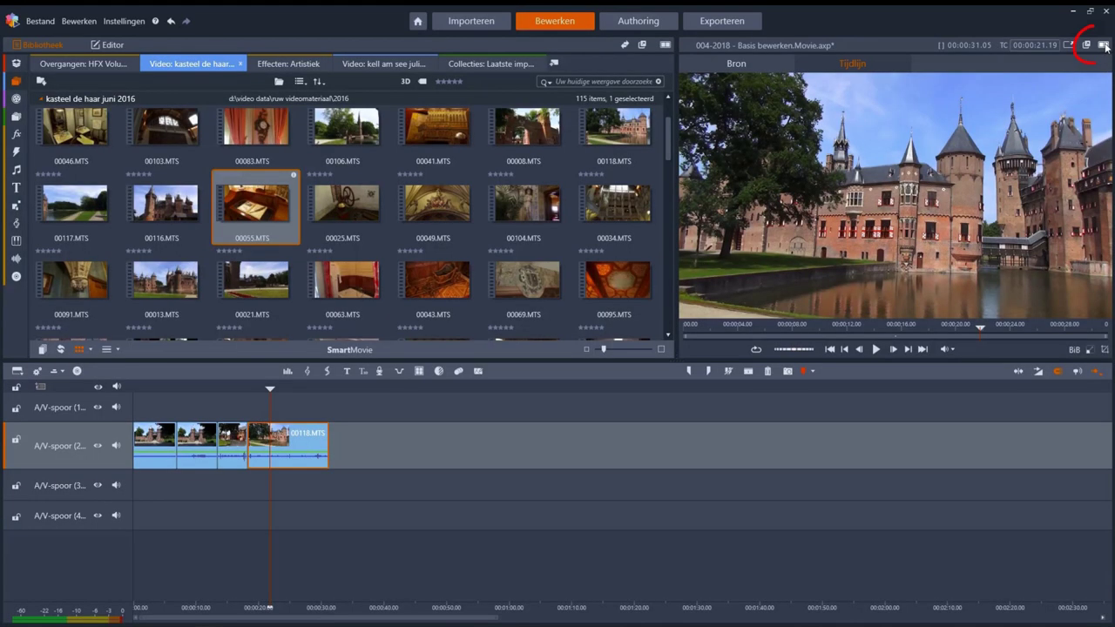
click(1105, 45)
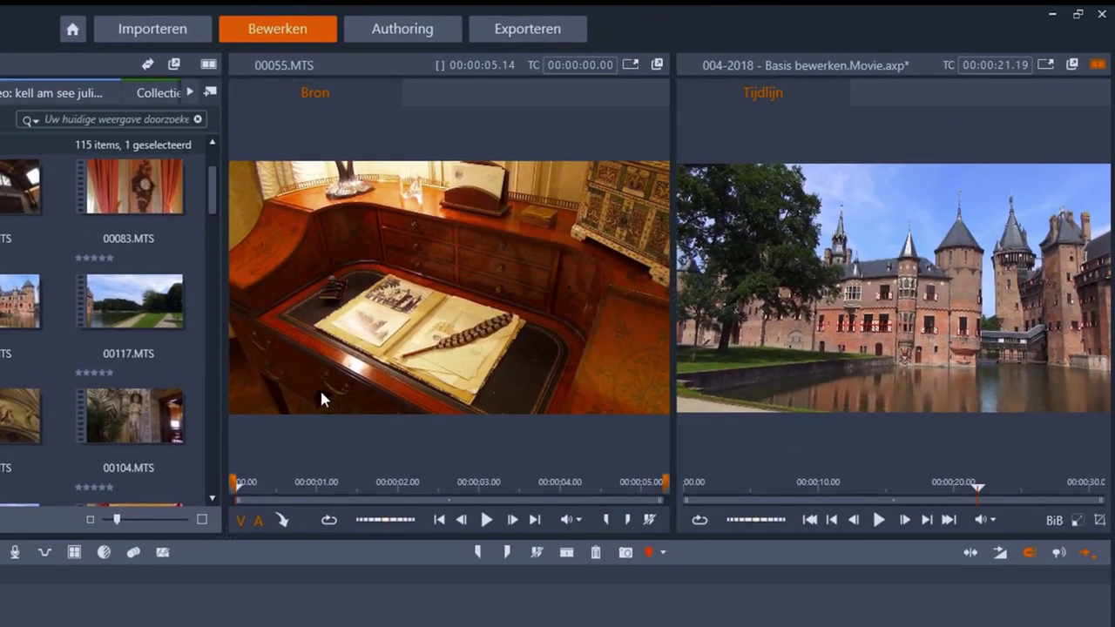
drag(237, 484, 316, 497)
click(665, 484)
drag(665, 484, 520, 494)
Send the trimmed source clip 00055.MTS to the end of the timeline, directly after clip 00118.MTS
click(926, 520)
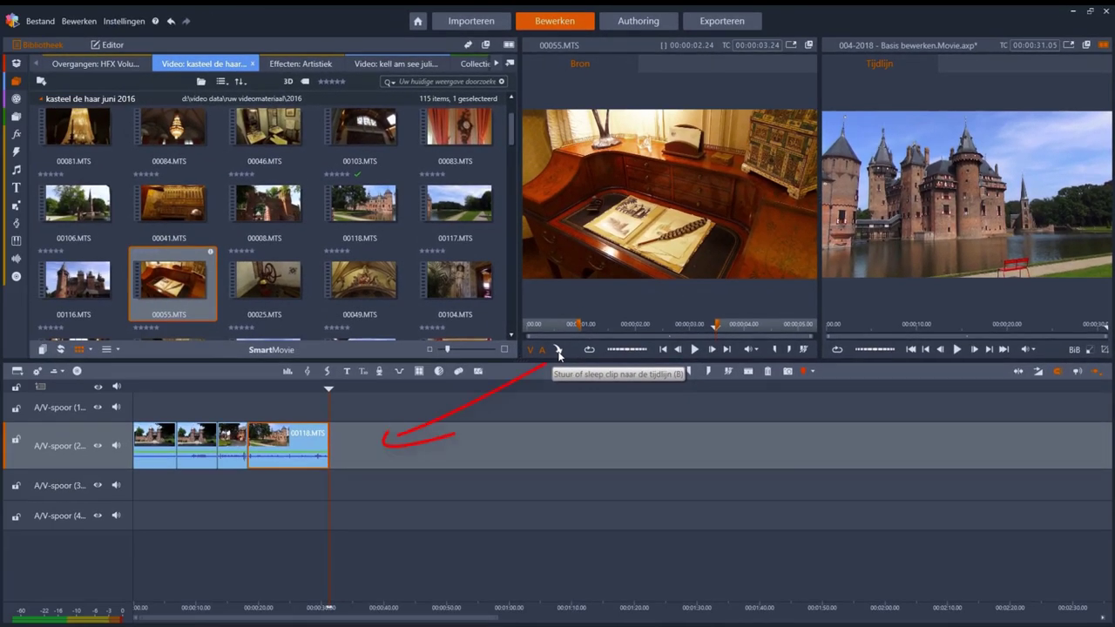
click(559, 351)
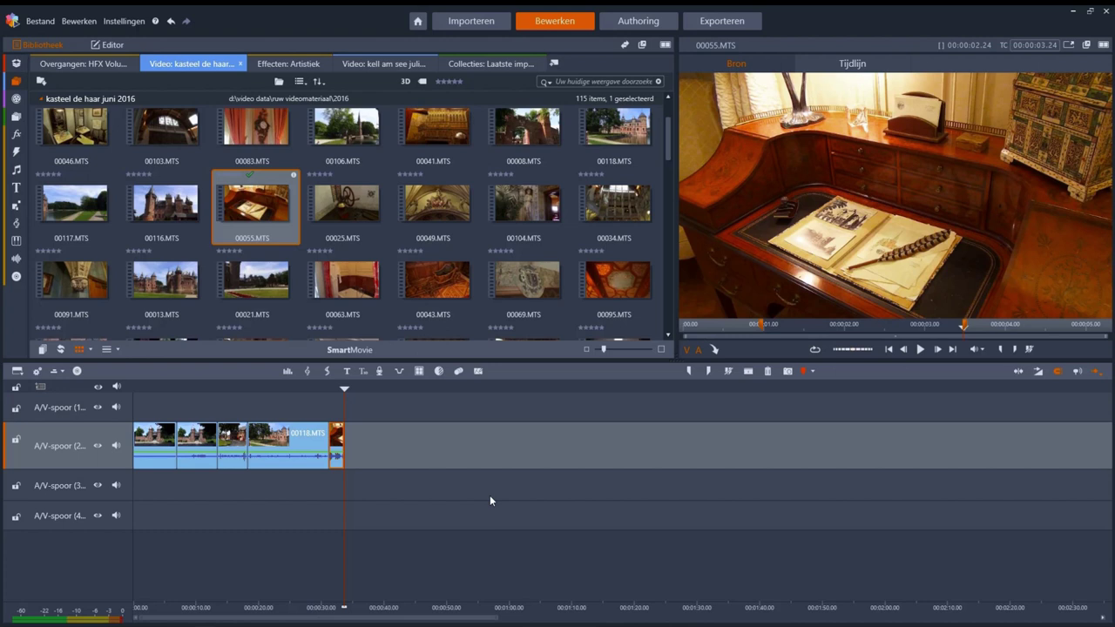
Trim the end of clip 00118.MTS on the timeline to a clip duration of 00:00:10.20
click(298, 453)
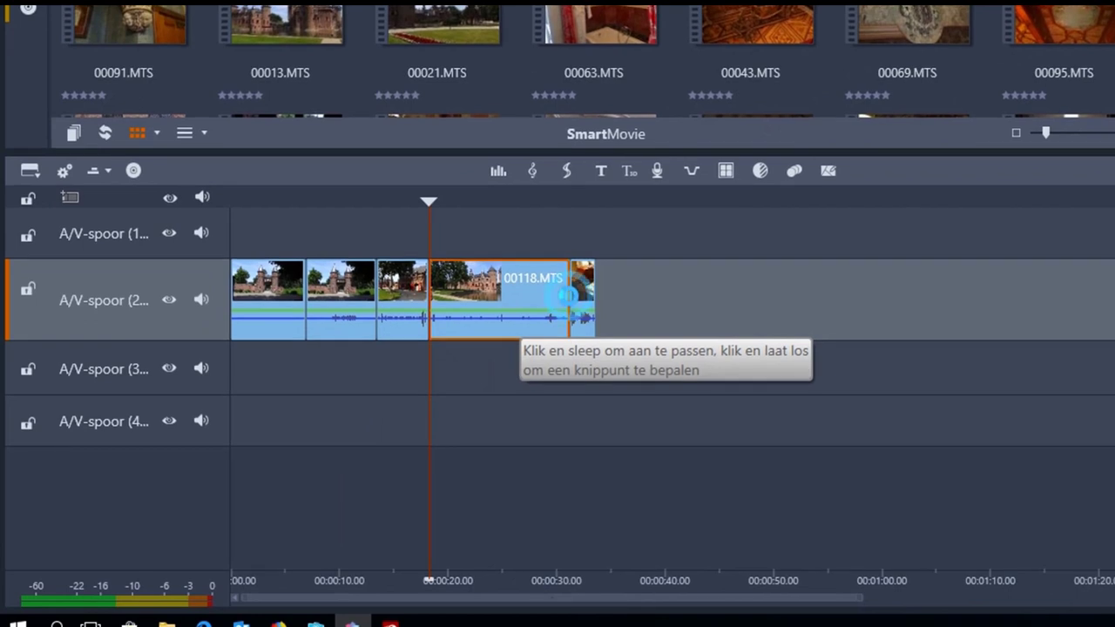
click(369, 424)
mouse_move(562, 308)
mouse_down()
mouse_move(543, 308)
mouse_move(571, 311)
mouse_move(537, 316)
mouse_move(552, 316)
mouse_move(545, 309)
mouse_up()
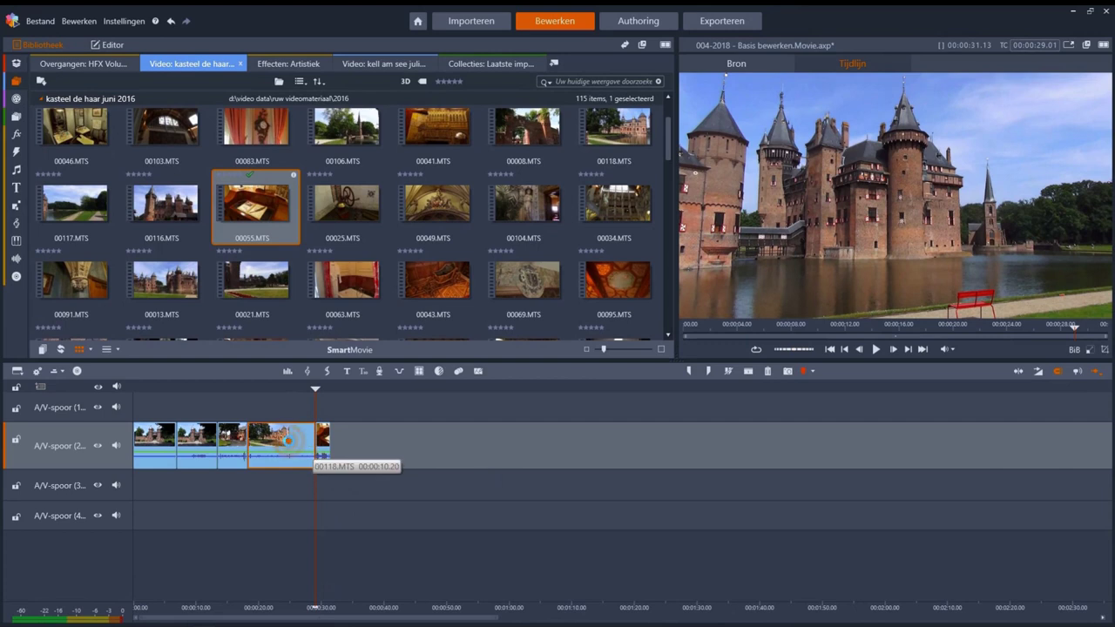
Examine the editing commands available for clip 00118.MTS on the timeline without applying one
right_click(290, 447)
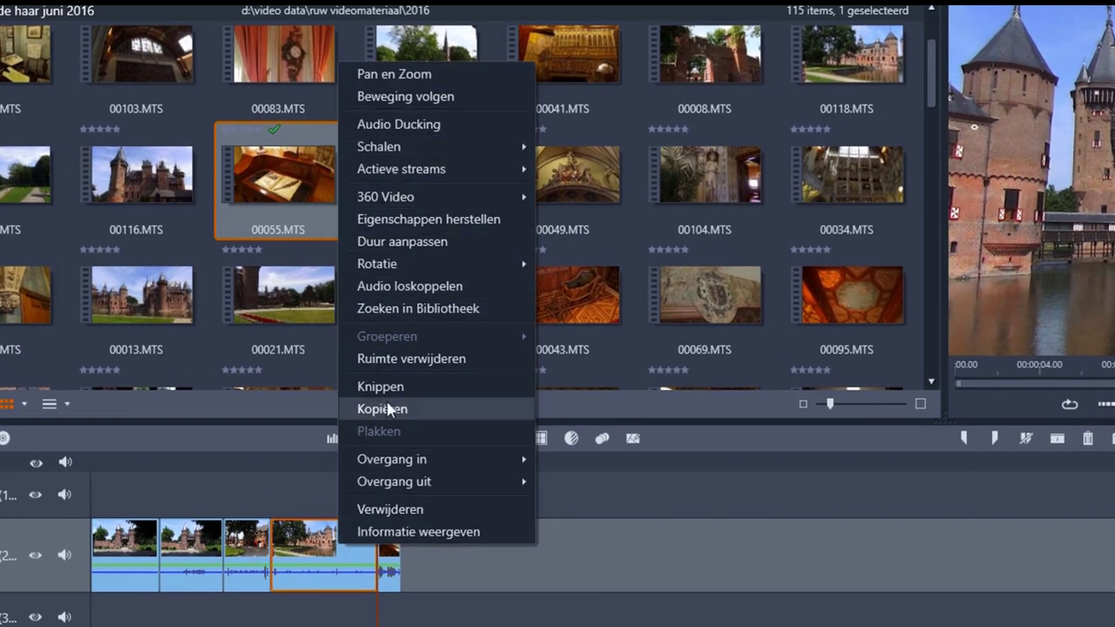
click(324, 556)
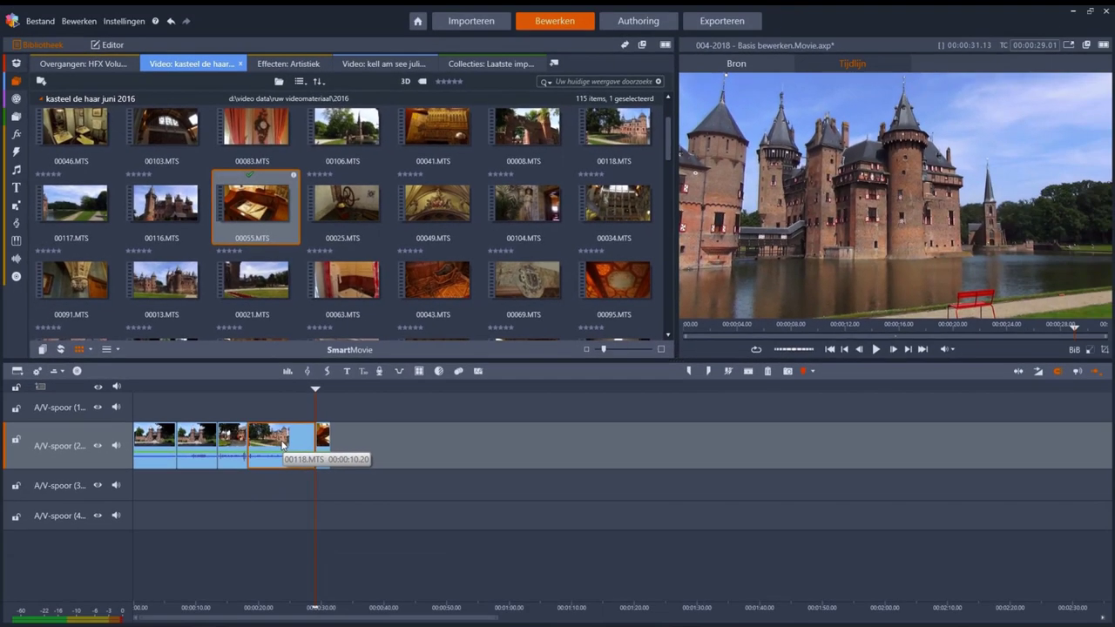